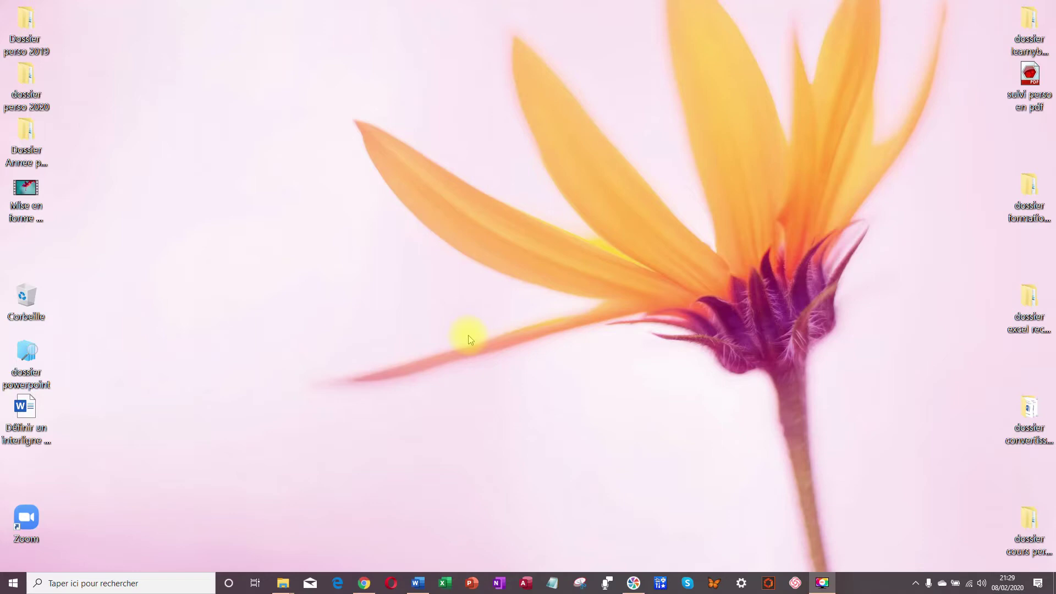
# - Switch to Word and create a new blank document
pyautogui.click(418, 583)
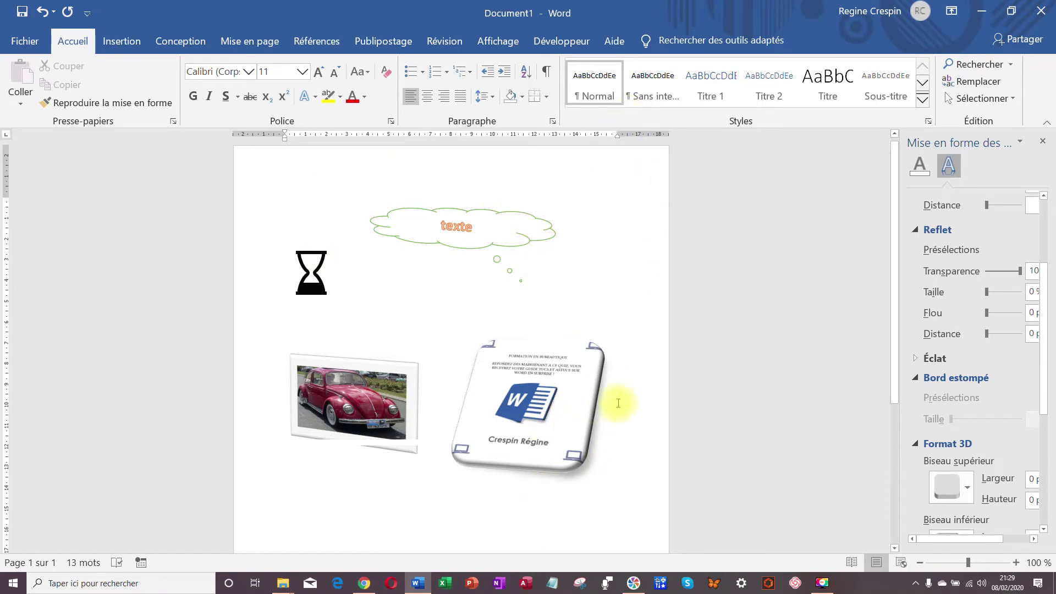
pyautogui.scroll(1, 617, 401)
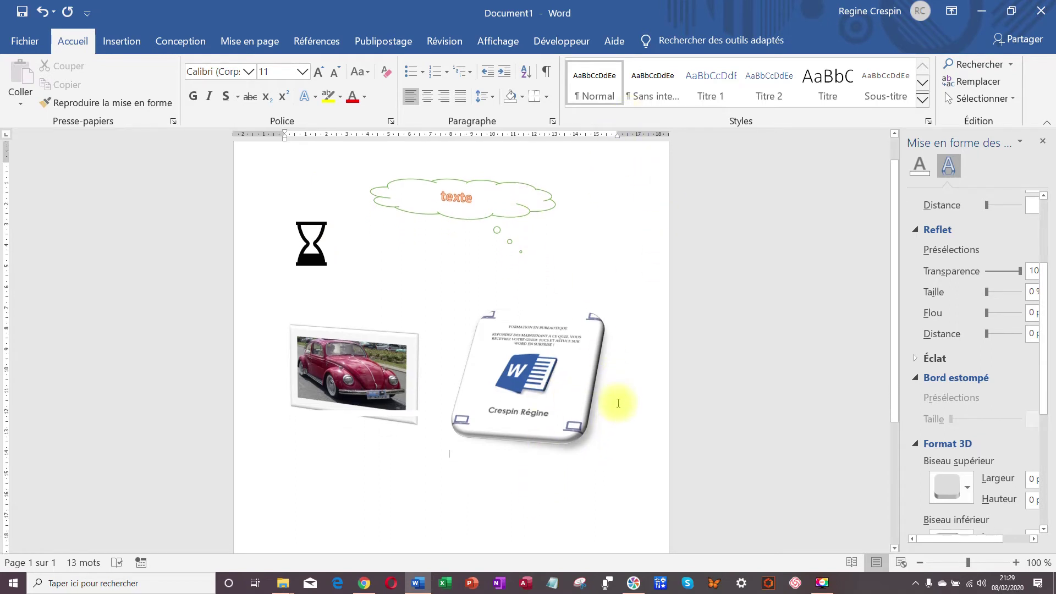
pyautogui.click(21, 40)
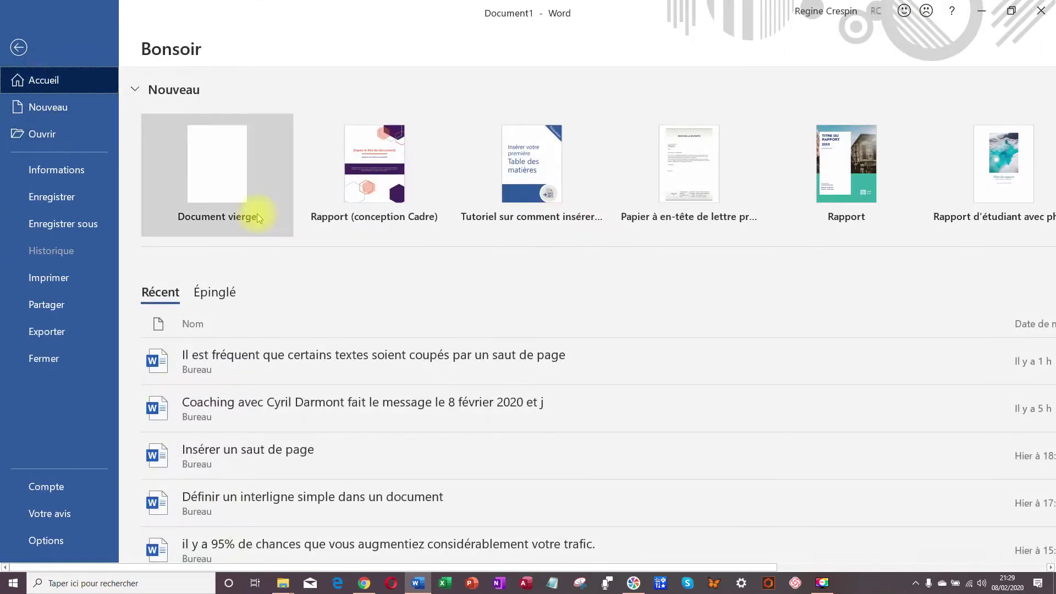
pyautogui.click(219, 177)
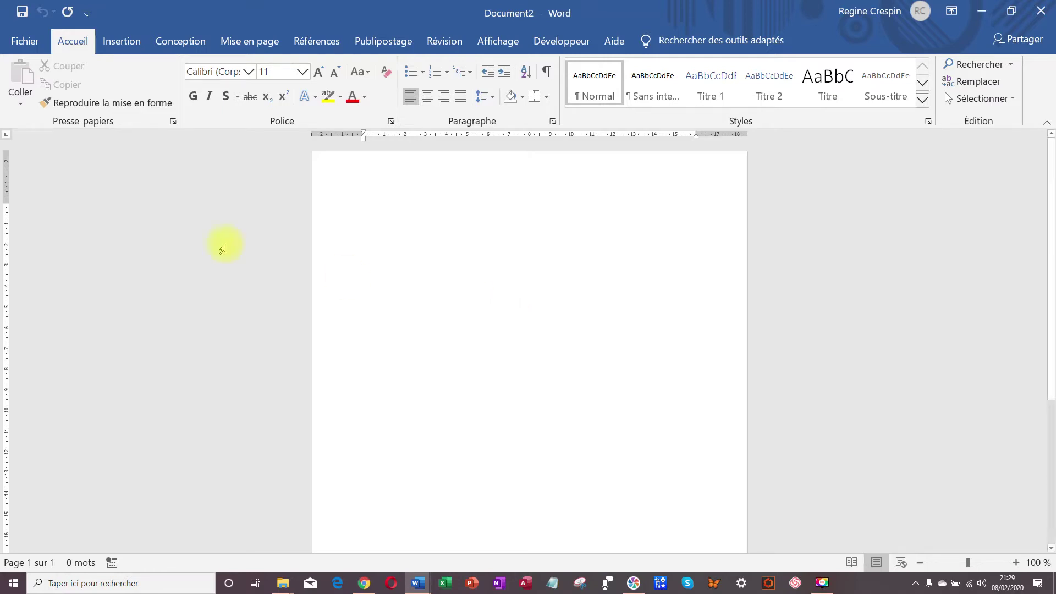
# - Insert the Word guide cover picture ("Couverture Guide-Trucs-et-...") from the Images folder into the blank document
pyautogui.click(113, 44)
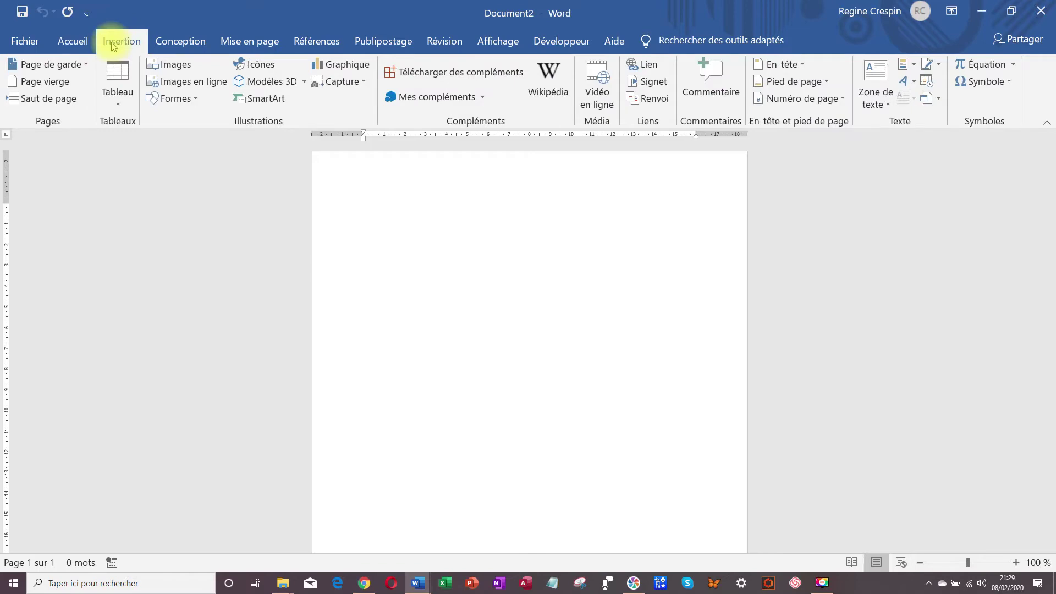
pyautogui.click(162, 65)
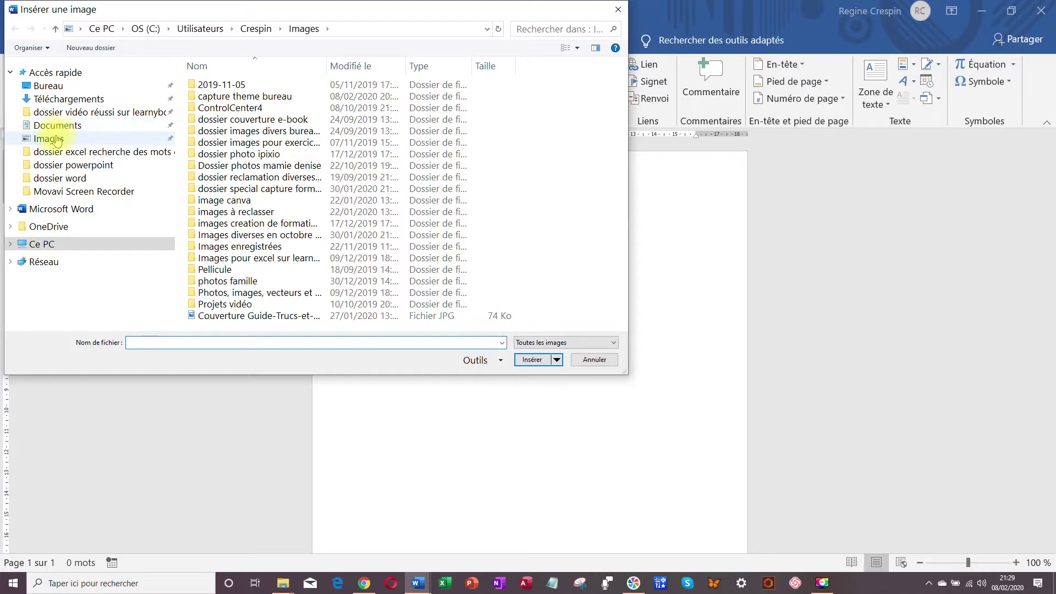
pyautogui.click(57, 140)
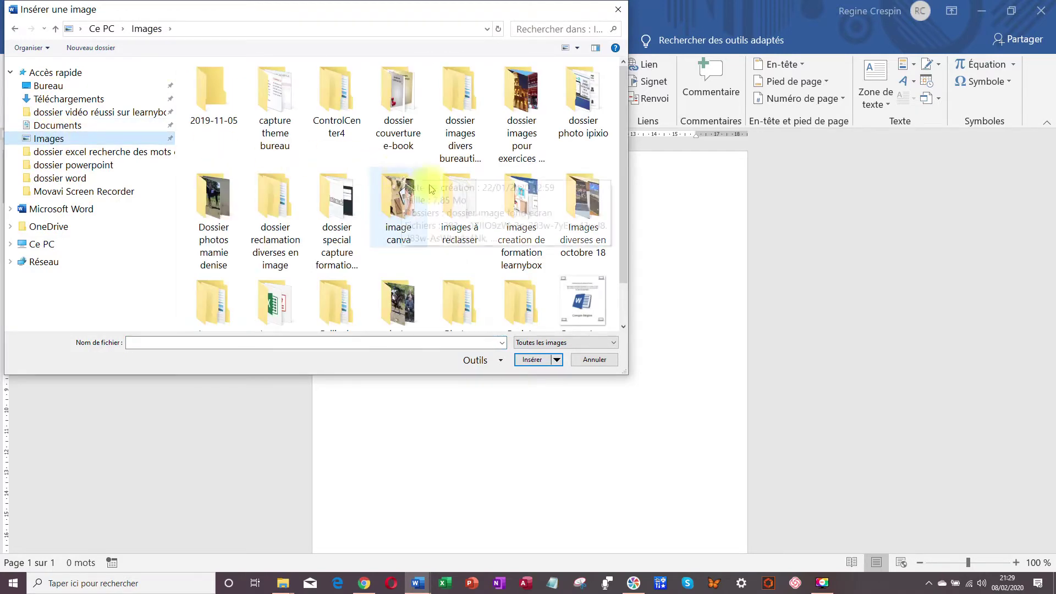
pyautogui.doubleClick(580, 306)
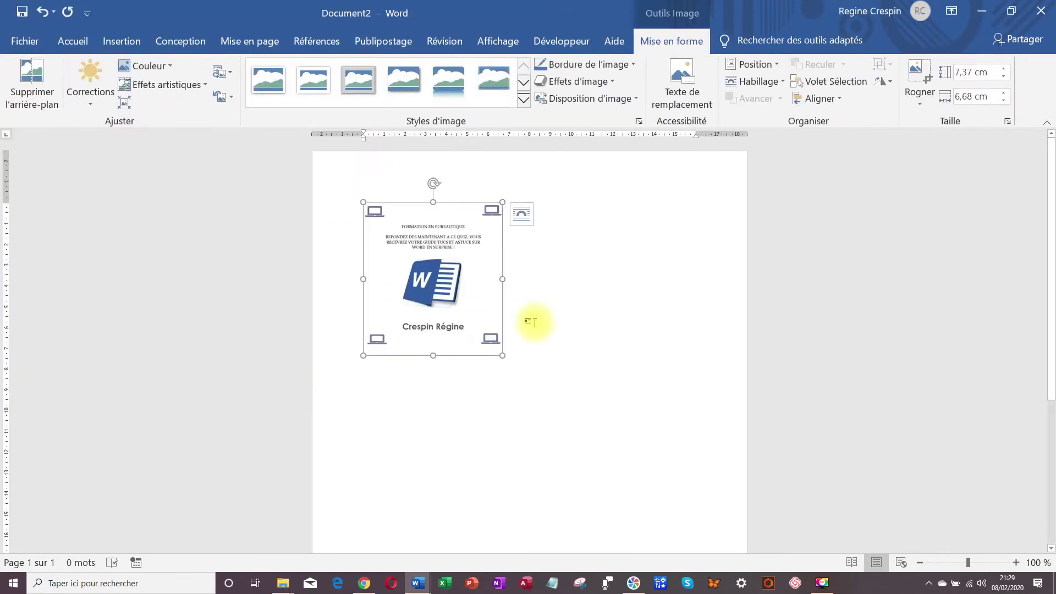
pyautogui.click(566, 289)
# - Apply the grey metallic oval frame picture style to the inserted cover picture
pyautogui.click(413, 273)
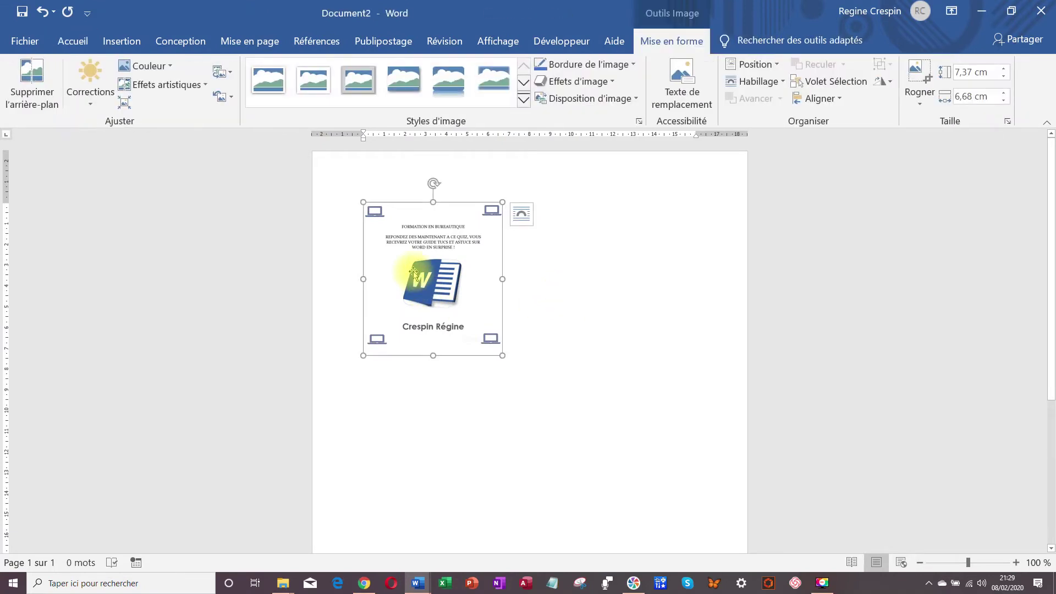
pyautogui.click(524, 98)
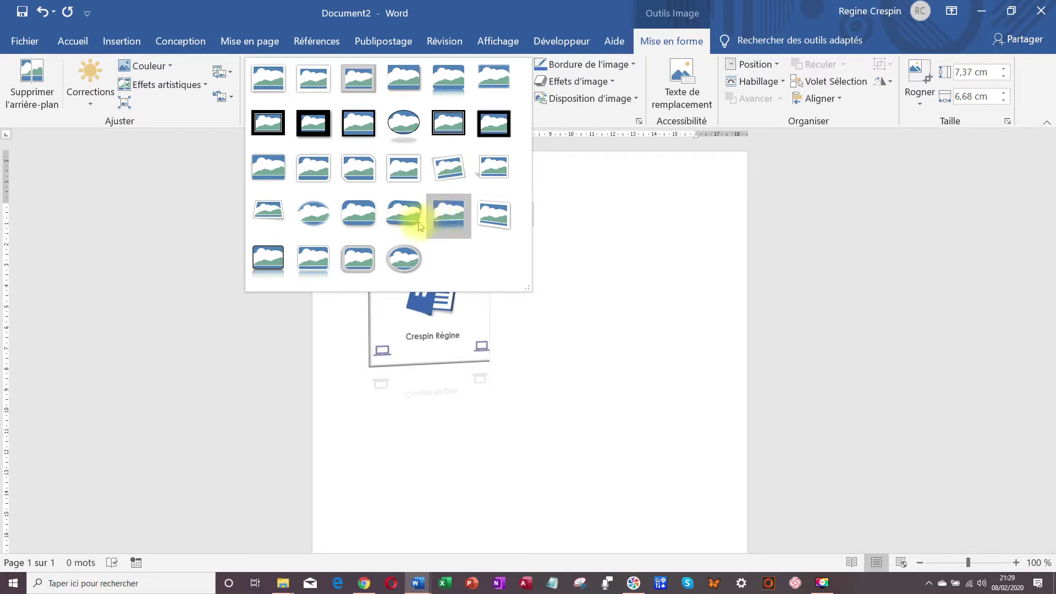
pyautogui.click(398, 253)
pyautogui.click(574, 289)
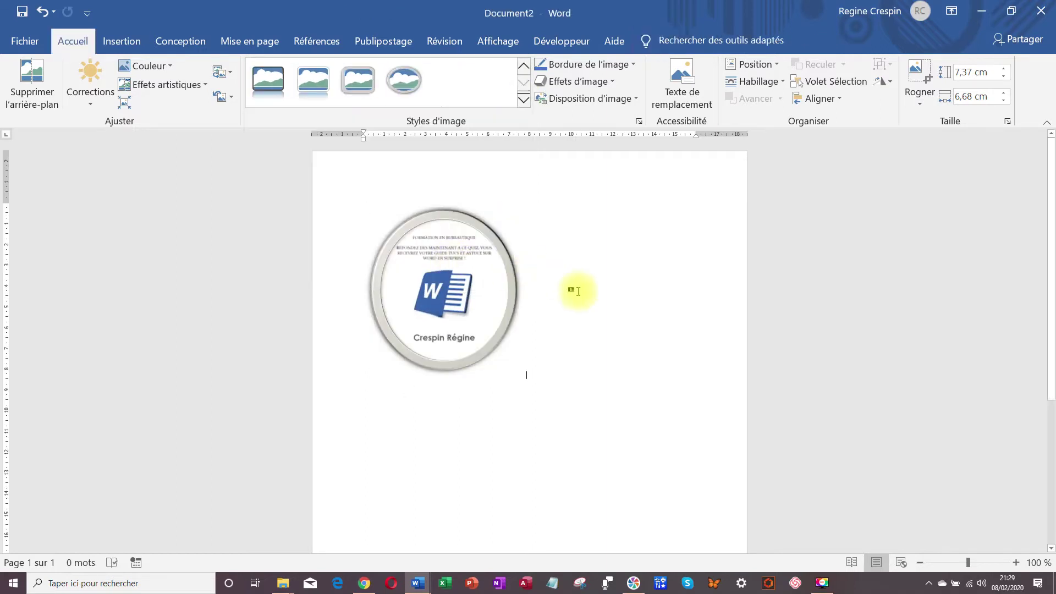
# - Try the "Liste d'images instantanées" picture layout on the oval cover picture and undo the conversion
pyautogui.click(461, 293)
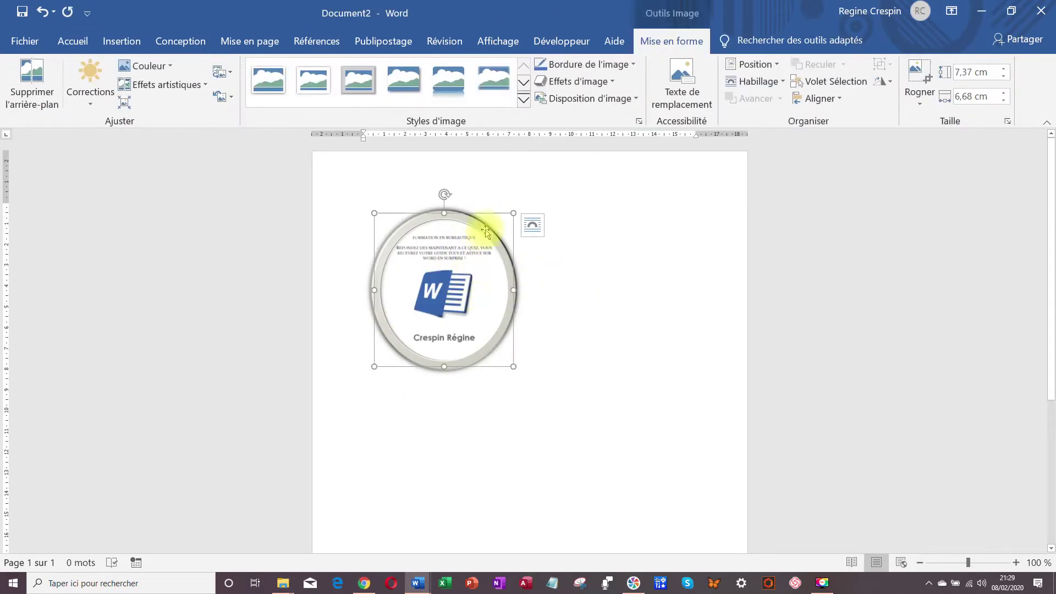
pyautogui.click(572, 105)
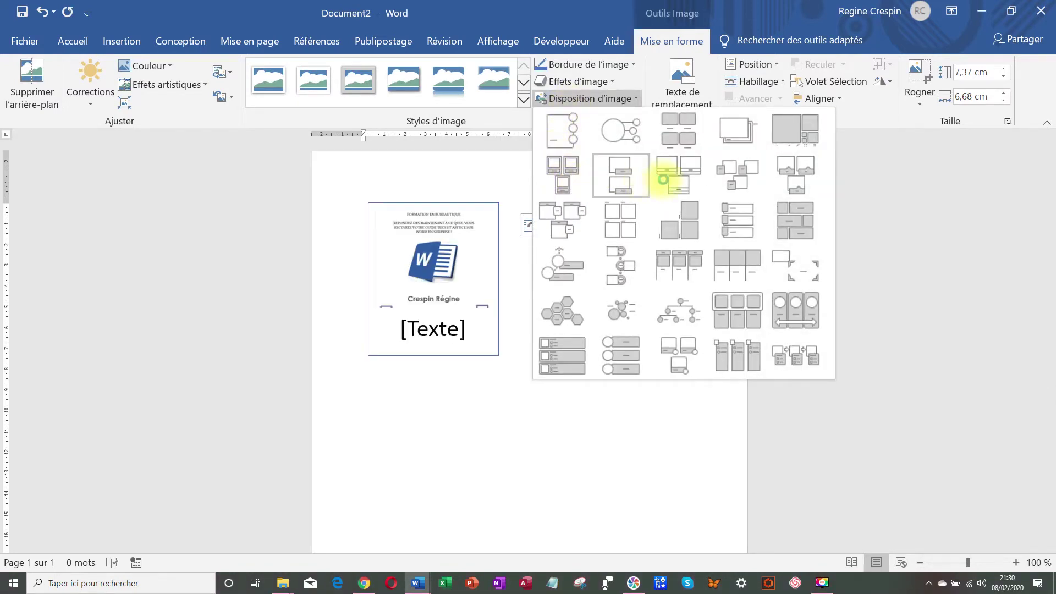
pyautogui.click(749, 138)
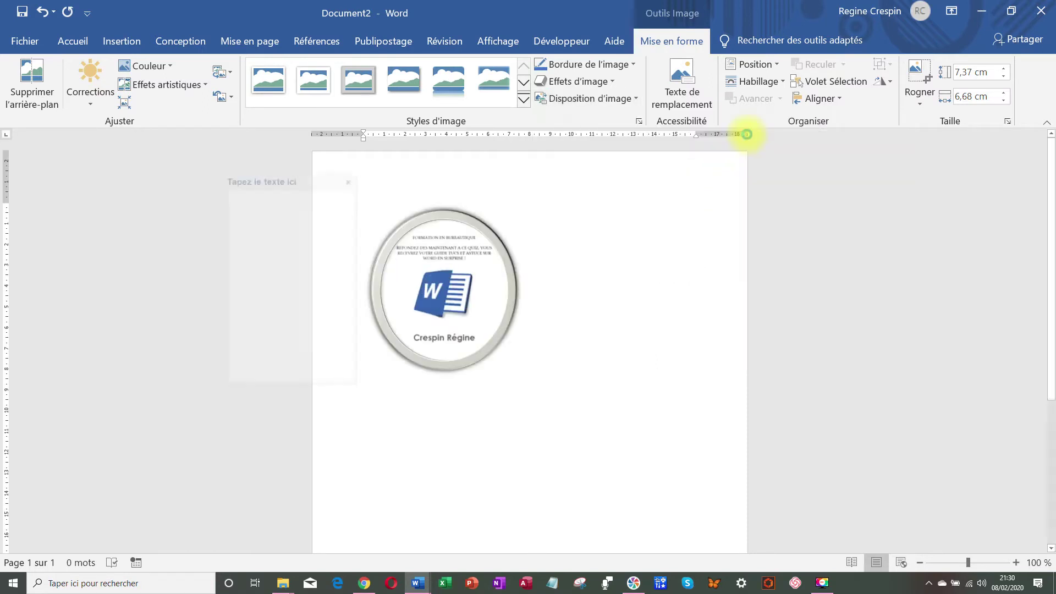
pyautogui.click(416, 279)
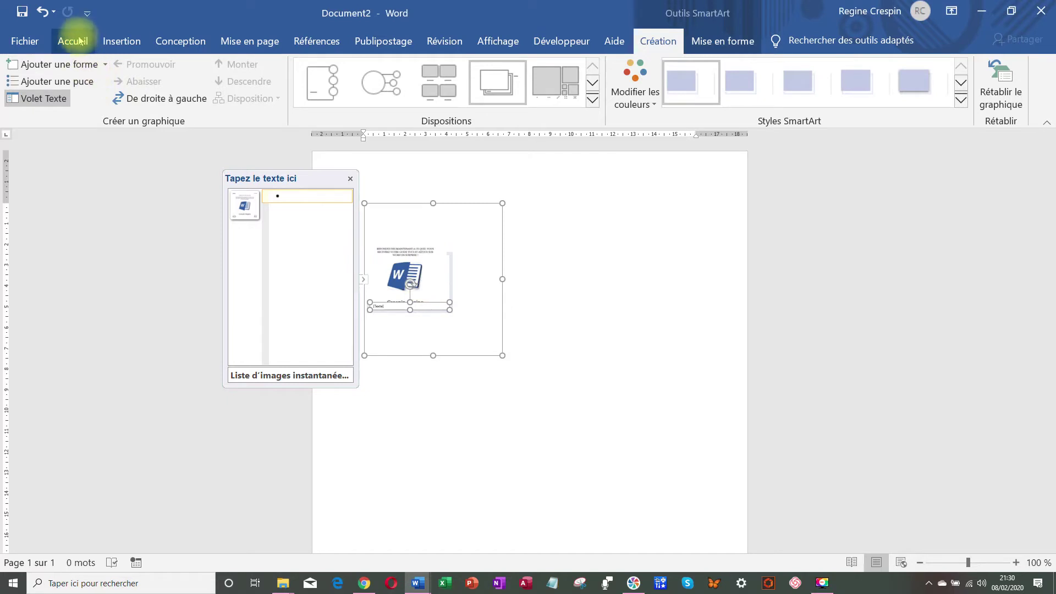
pyautogui.click(43, 12)
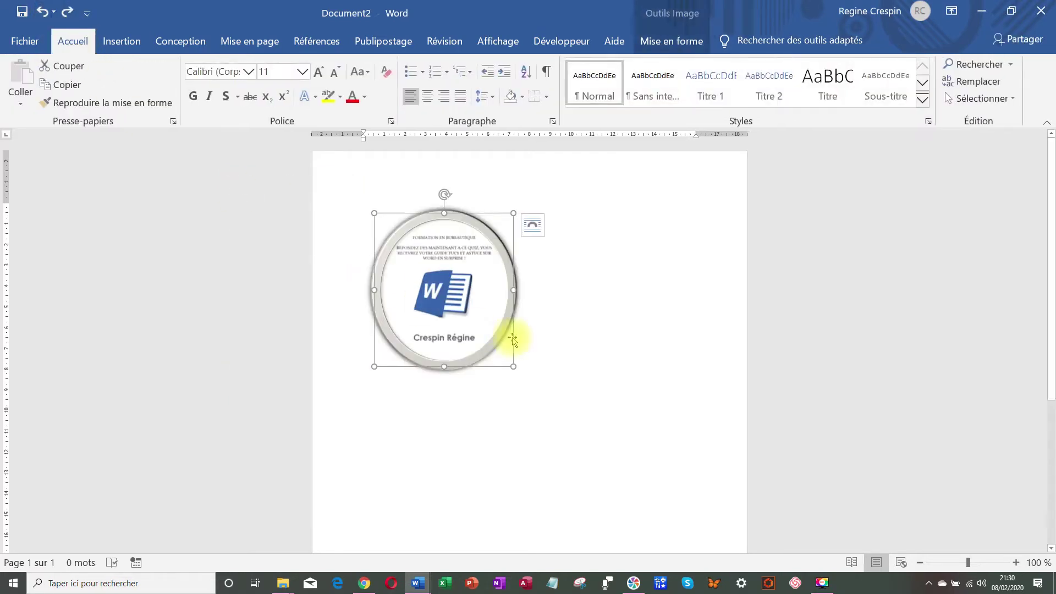
pyautogui.click(571, 309)
# - Preview the preset and glow picture effects on the oval cover picture
pyautogui.click(444, 298)
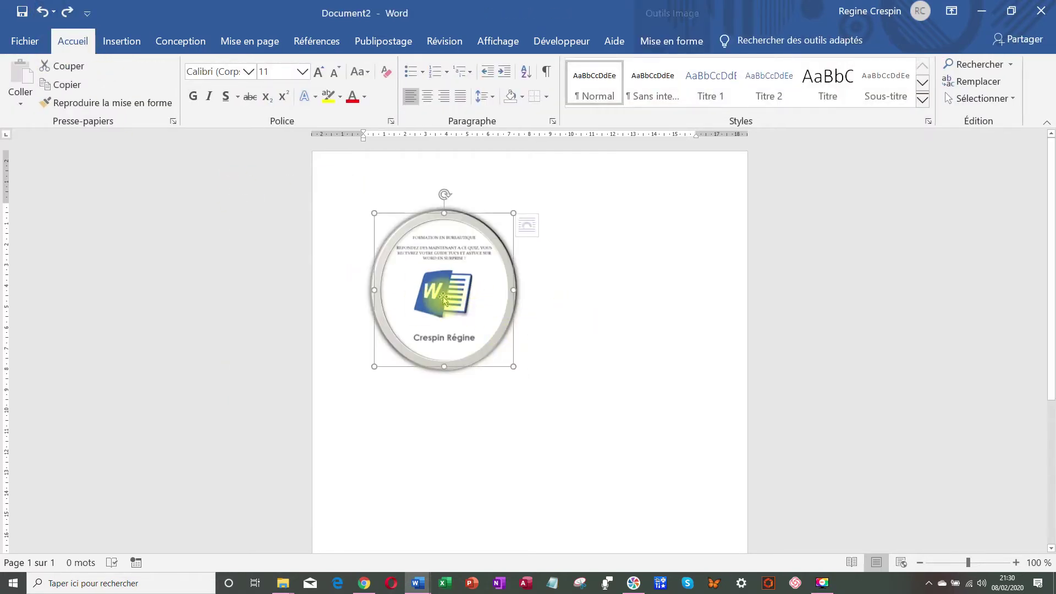
pyautogui.doubleClick(443, 299)
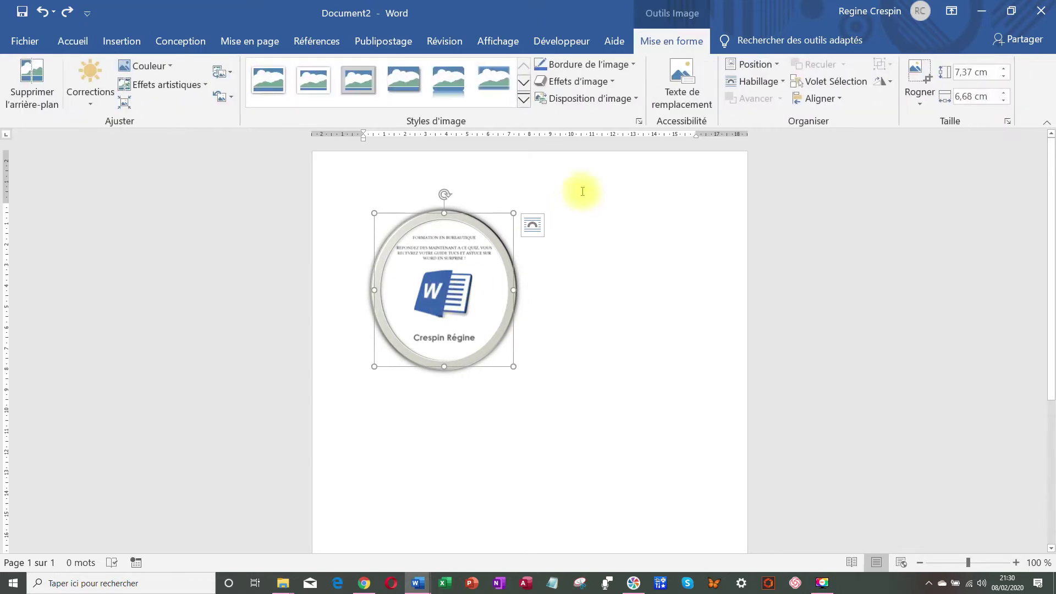
pyautogui.click(572, 85)
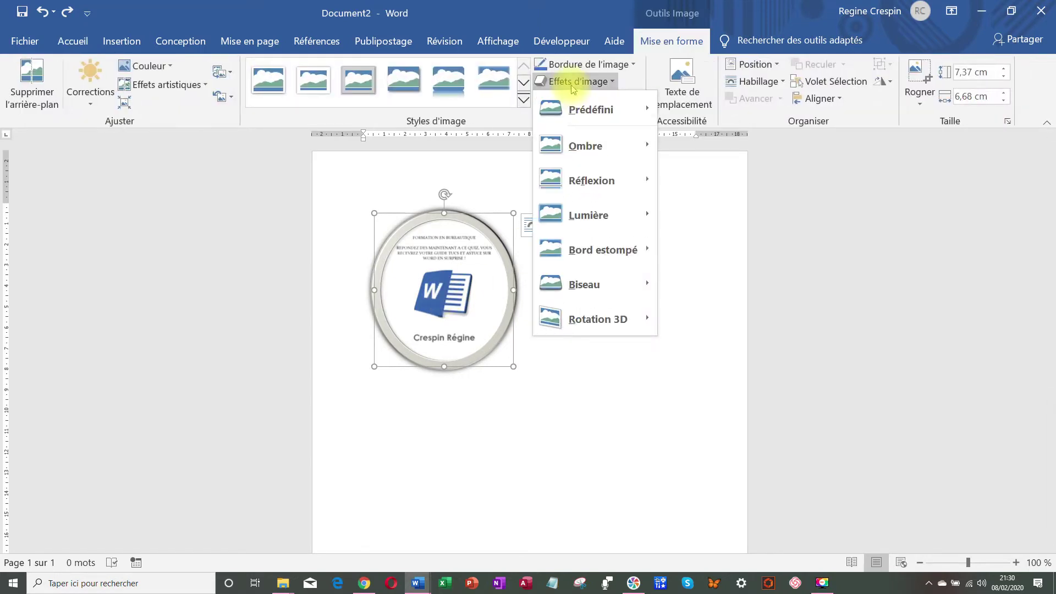
pyautogui.moveTo(578, 113)
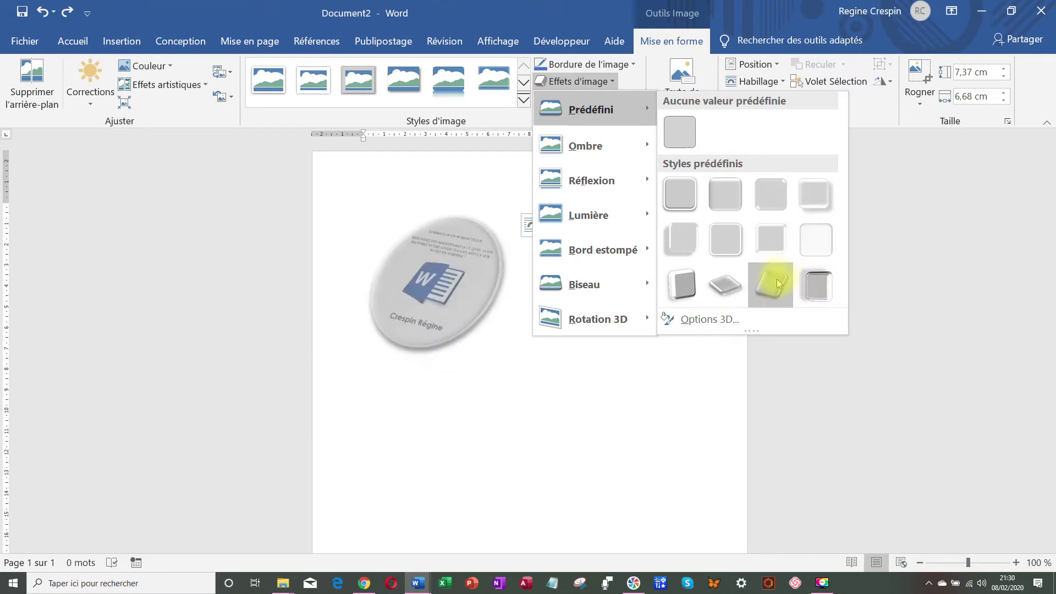
pyautogui.moveTo(617, 258)
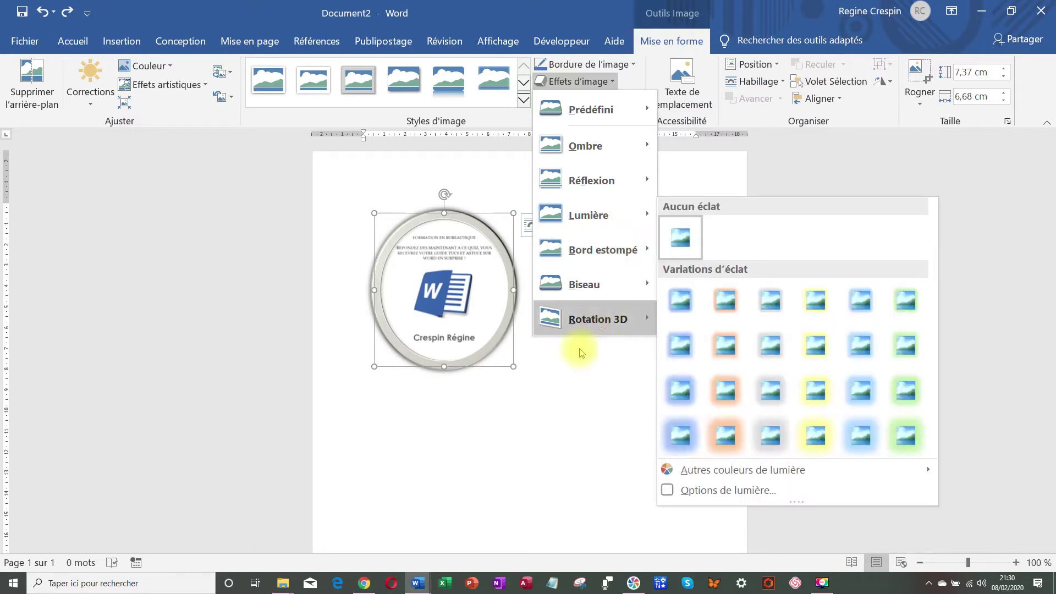
pyautogui.click(567, 372)
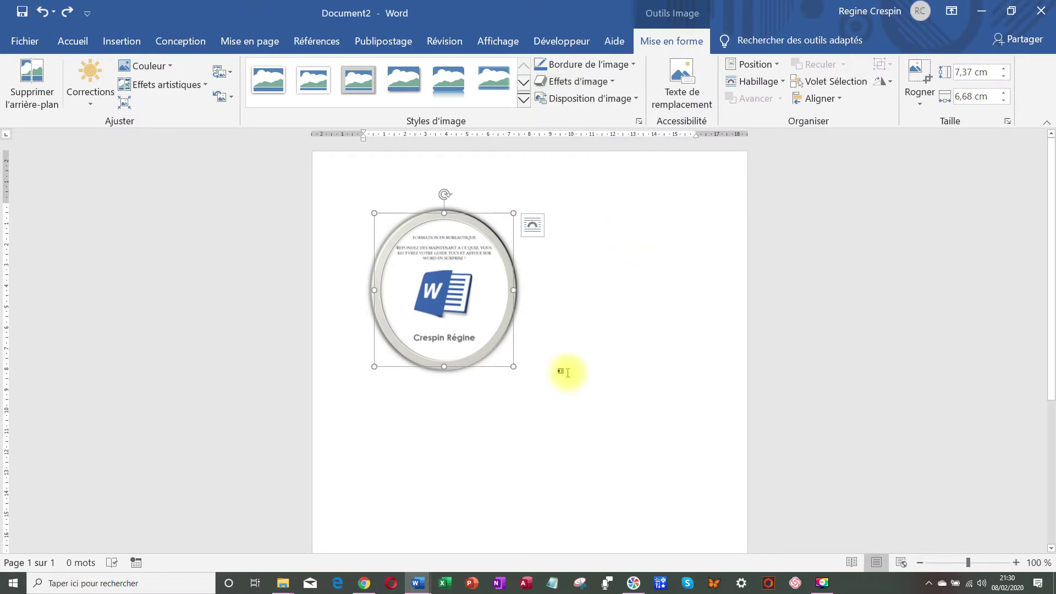
pyautogui.click(640, 313)
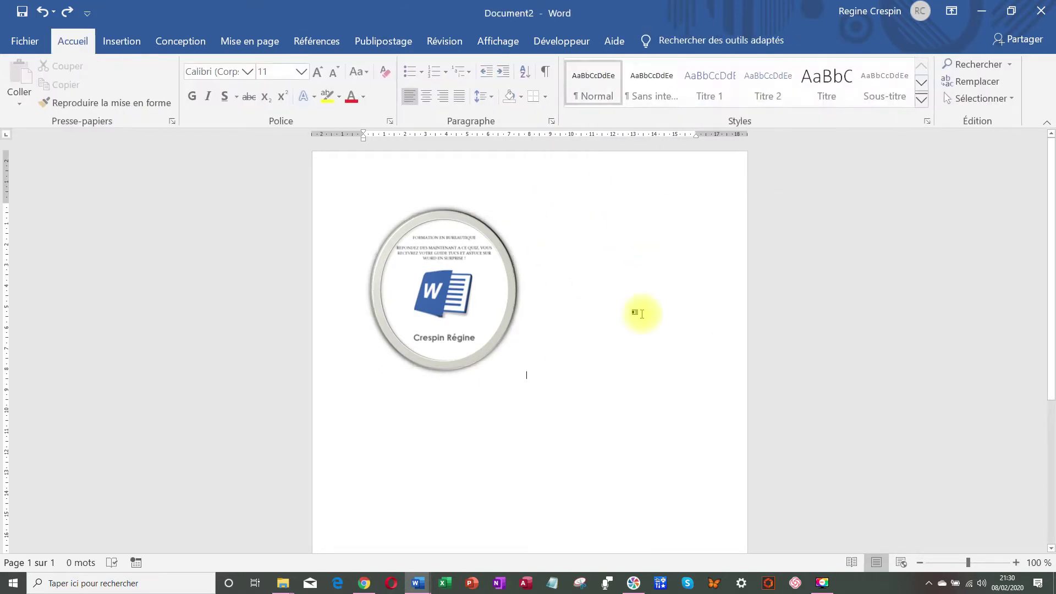
# - Insert the online image of a small striped fish on a green background from the Poisson category
pyautogui.click(112, 44)
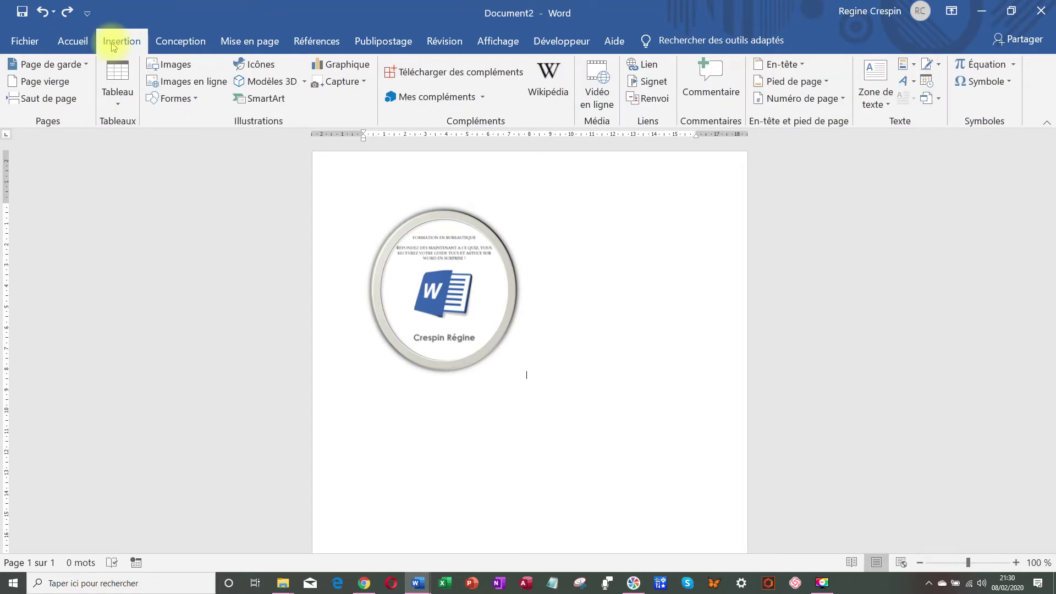
pyautogui.click(200, 88)
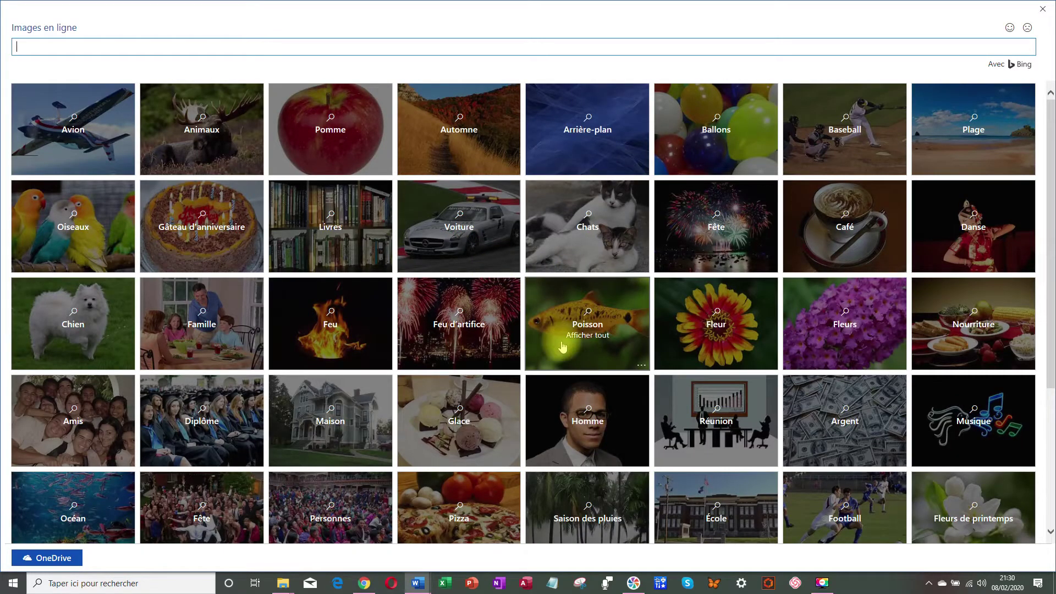
pyautogui.click(546, 333)
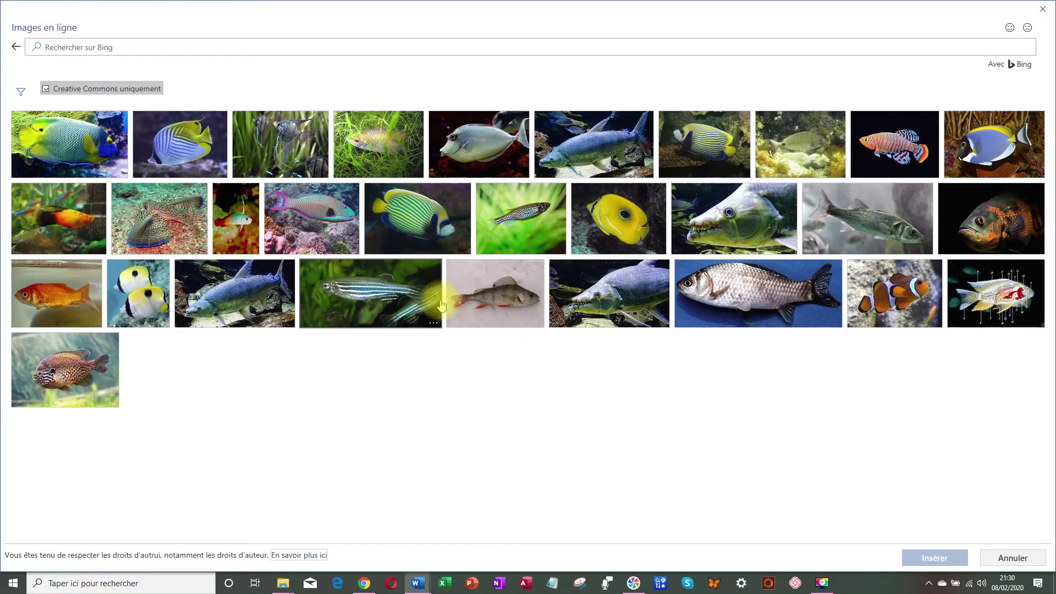
pyautogui.click(534, 228)
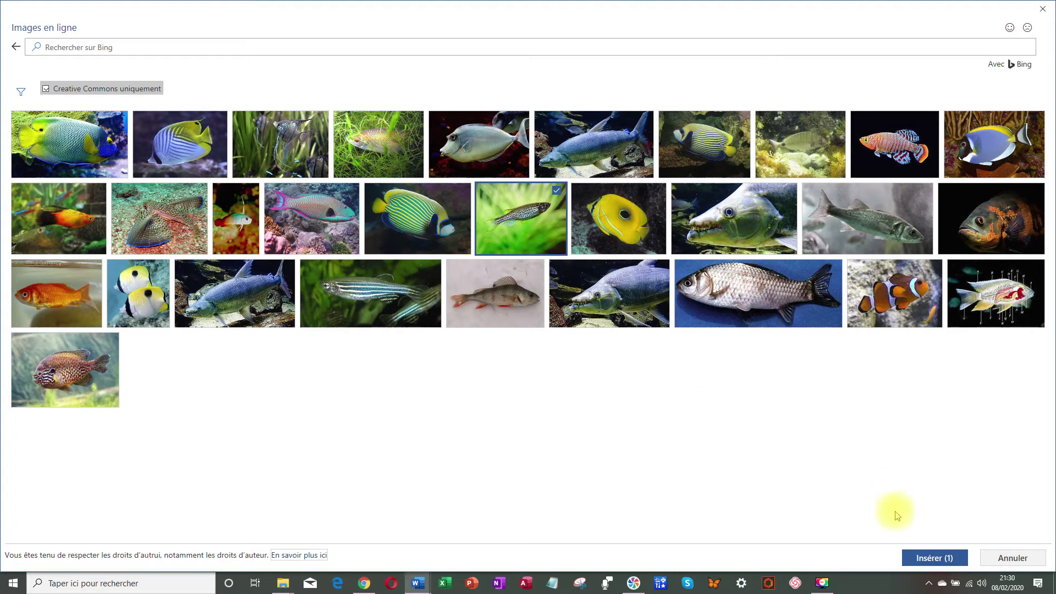
pyautogui.click(909, 559)
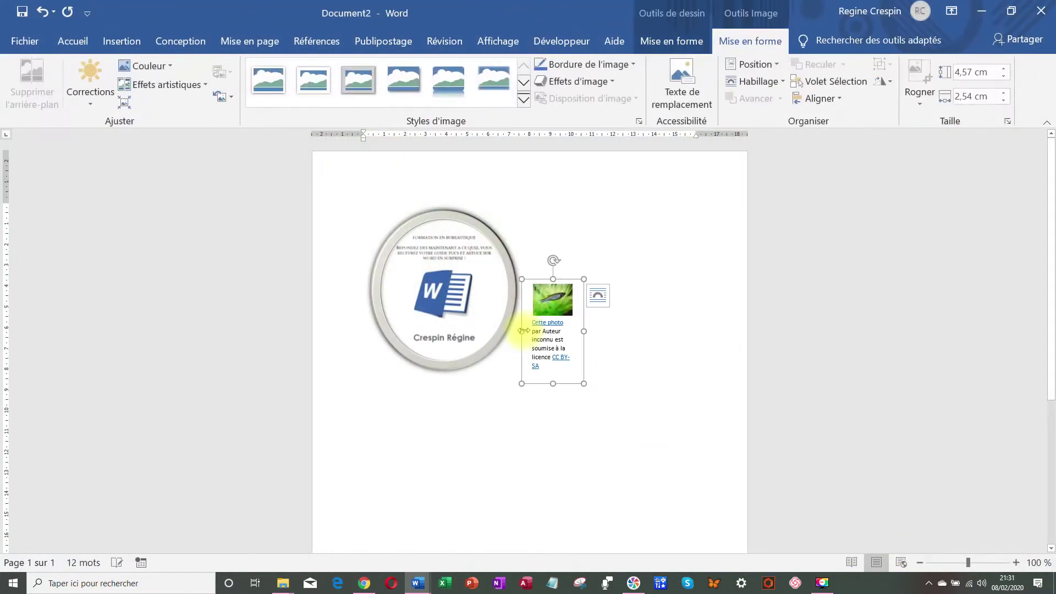
# - Give the captioned fish image tight text wrapping and move it to the right of the oval picture
pyautogui.moveTo(553, 295)
pyautogui.mouseDown()
pyautogui.moveTo(624, 271)
pyautogui.moveTo(552, 311)
pyautogui.mouseUp()
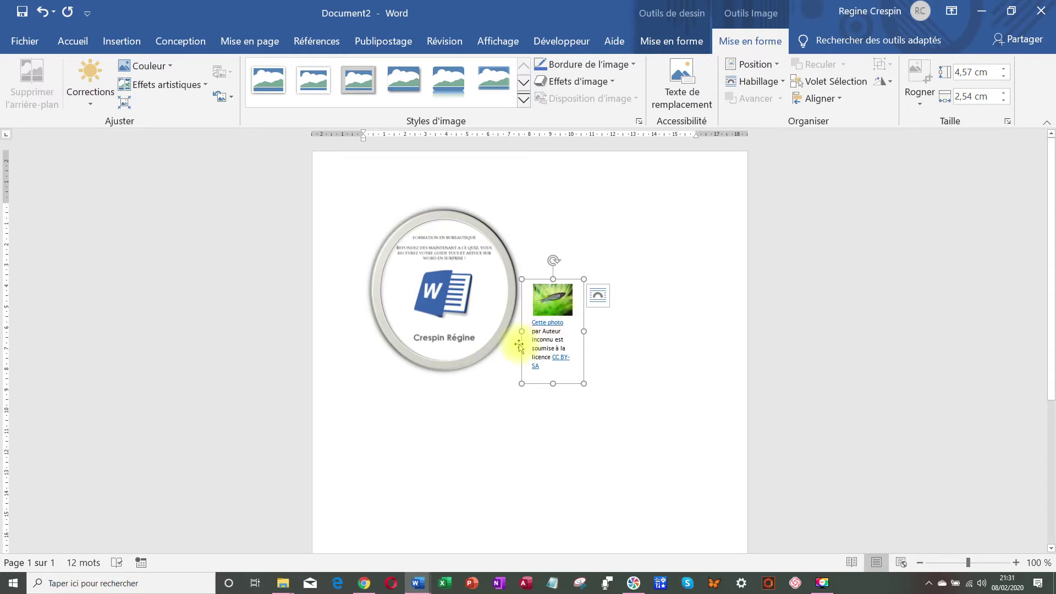
pyautogui.click(599, 296)
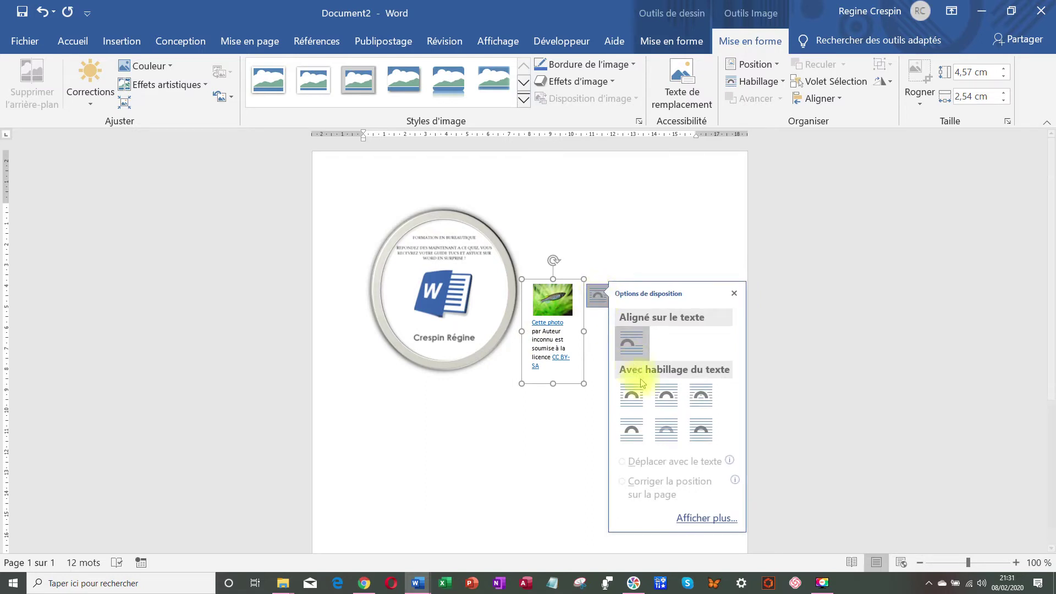
pyautogui.click(666, 397)
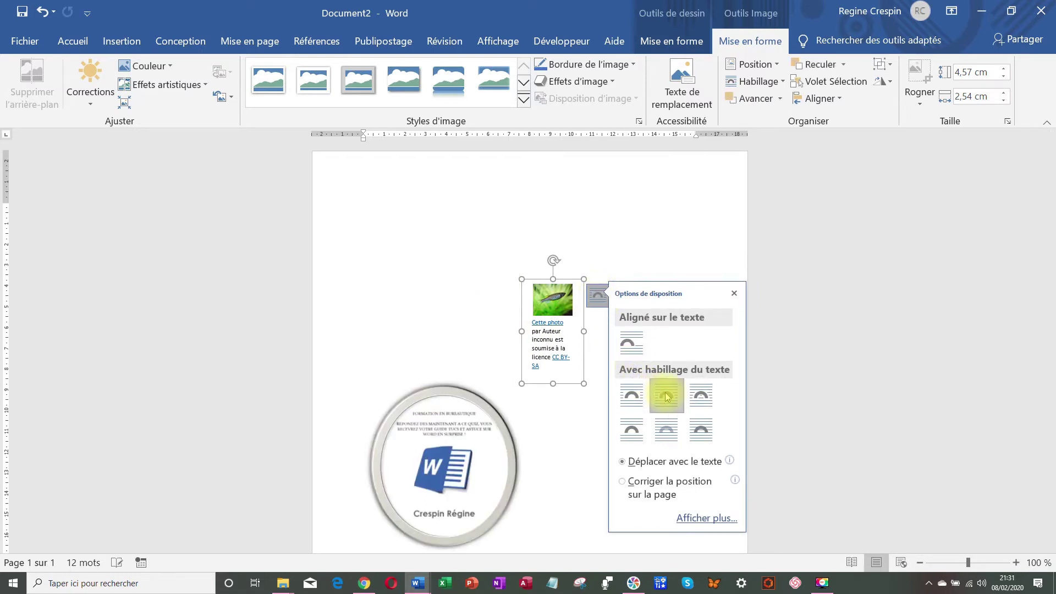
pyautogui.click(494, 323)
pyautogui.moveTo(545, 313); pyautogui.dragTo(613, 286)
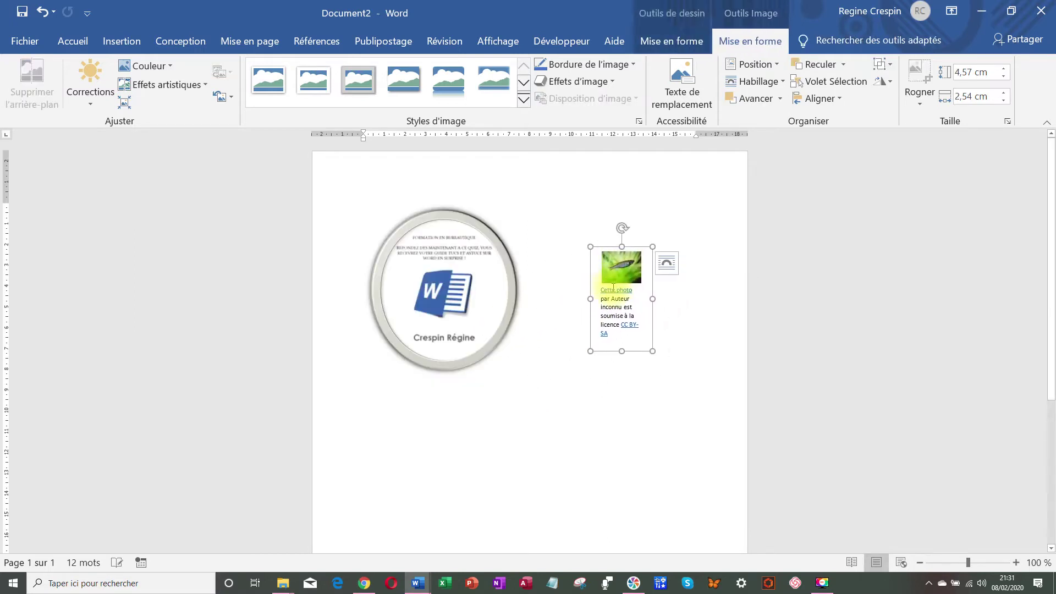
pyautogui.click(681, 341)
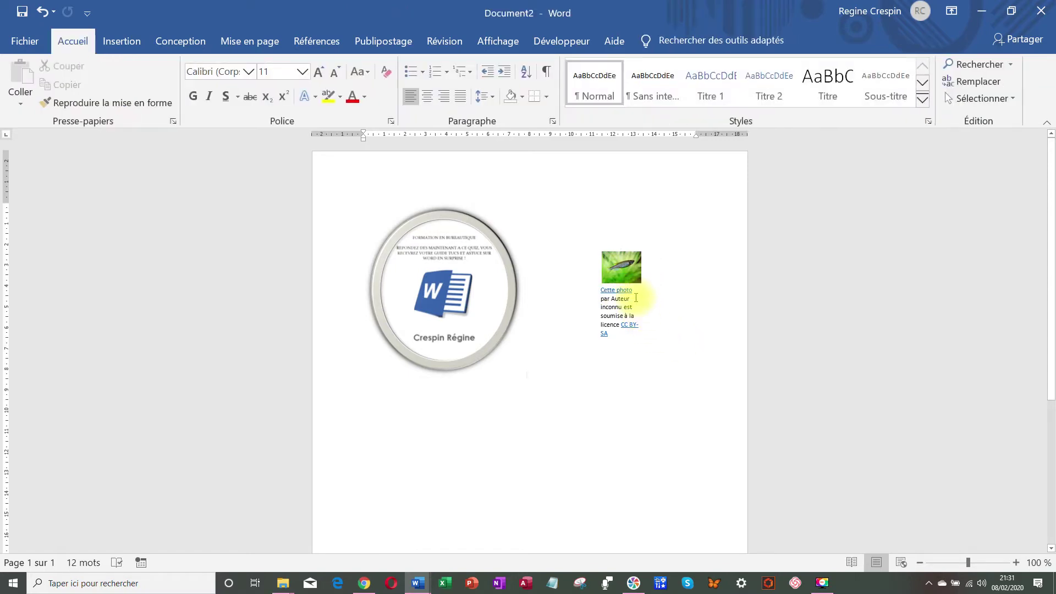
# - Apply the orange outlined WordArt style to the caption text under the fish image
pyautogui.doubleClick(629, 278)
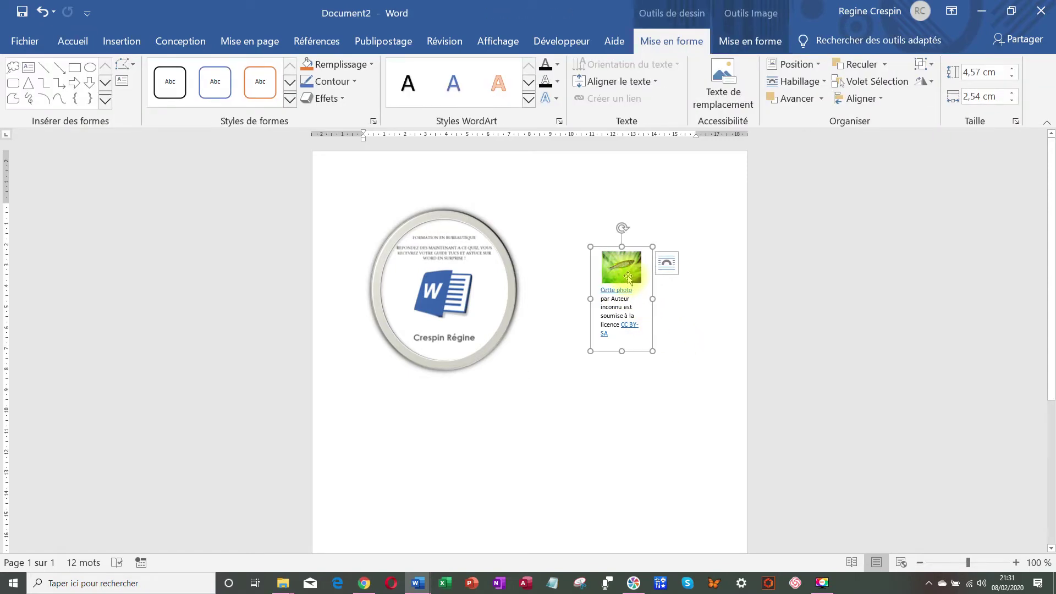
pyautogui.click(496, 85)
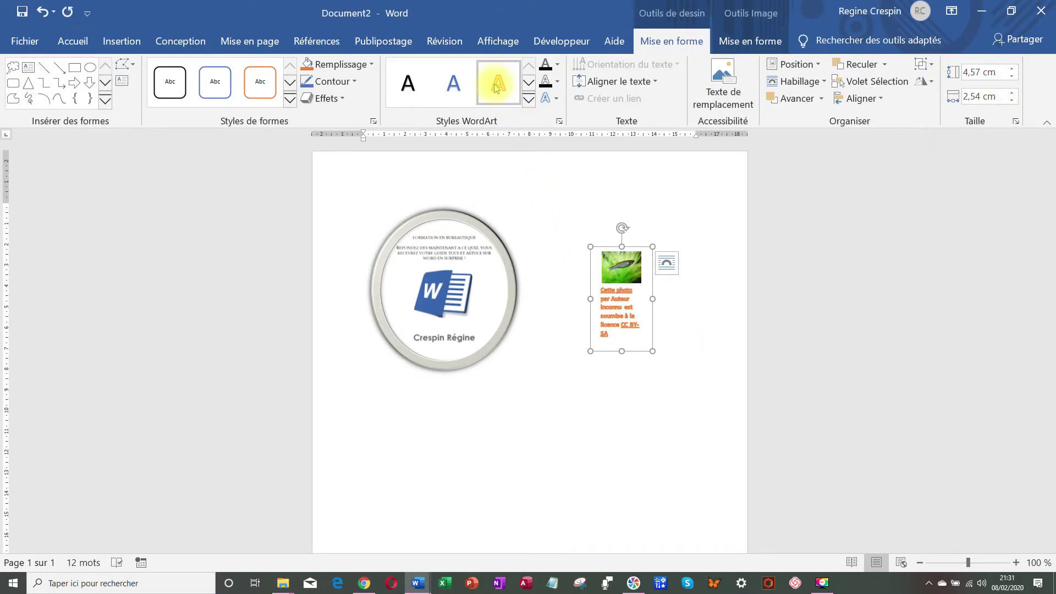
pyautogui.click(527, 101)
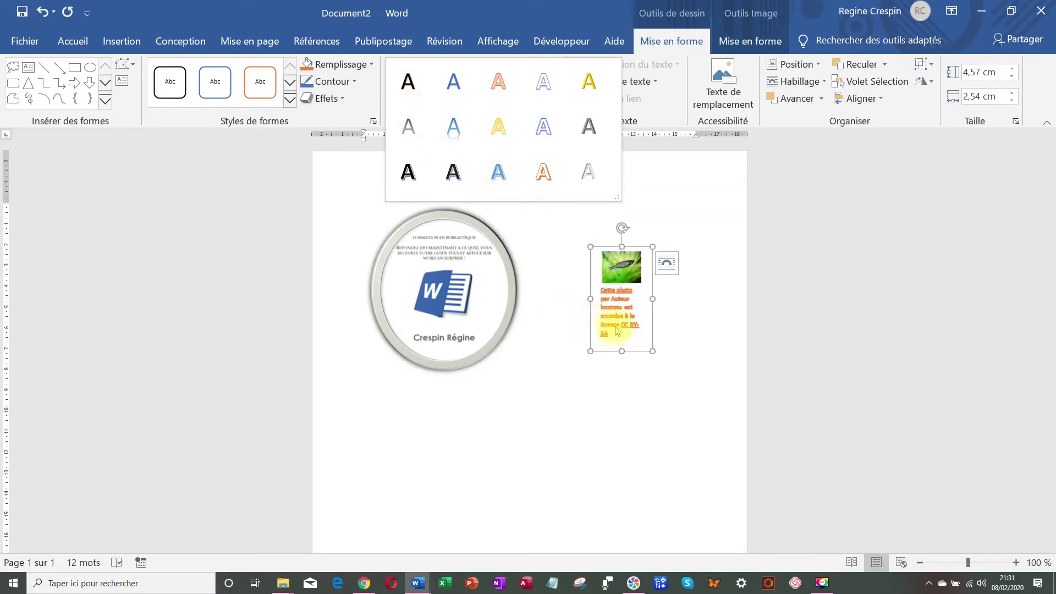
pyautogui.click(680, 336)
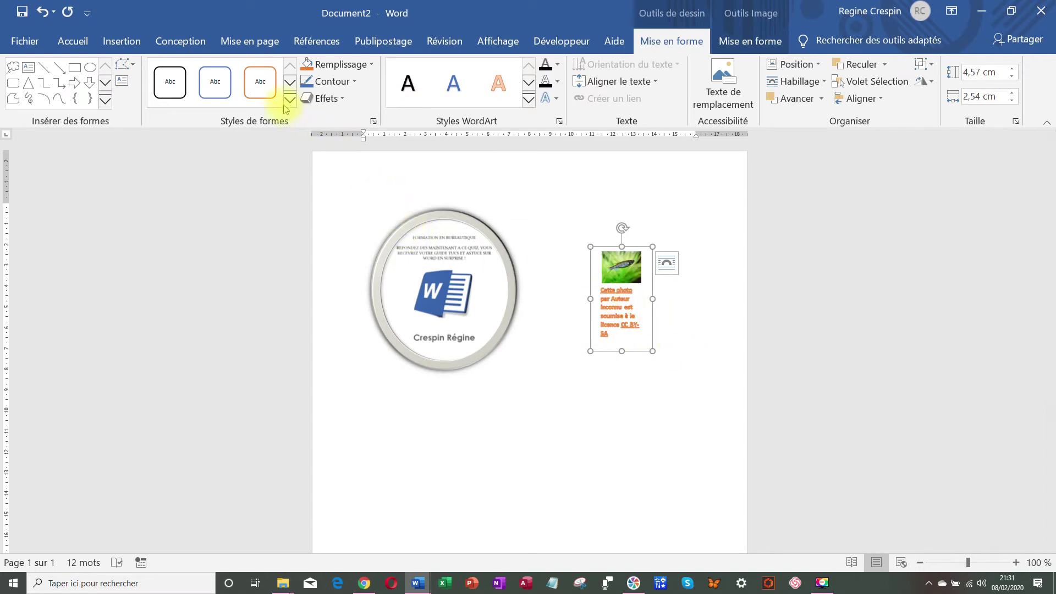
# - Give the captioned fish image the smallest grey glow effect and a standard green outline
pyautogui.click(323, 99)
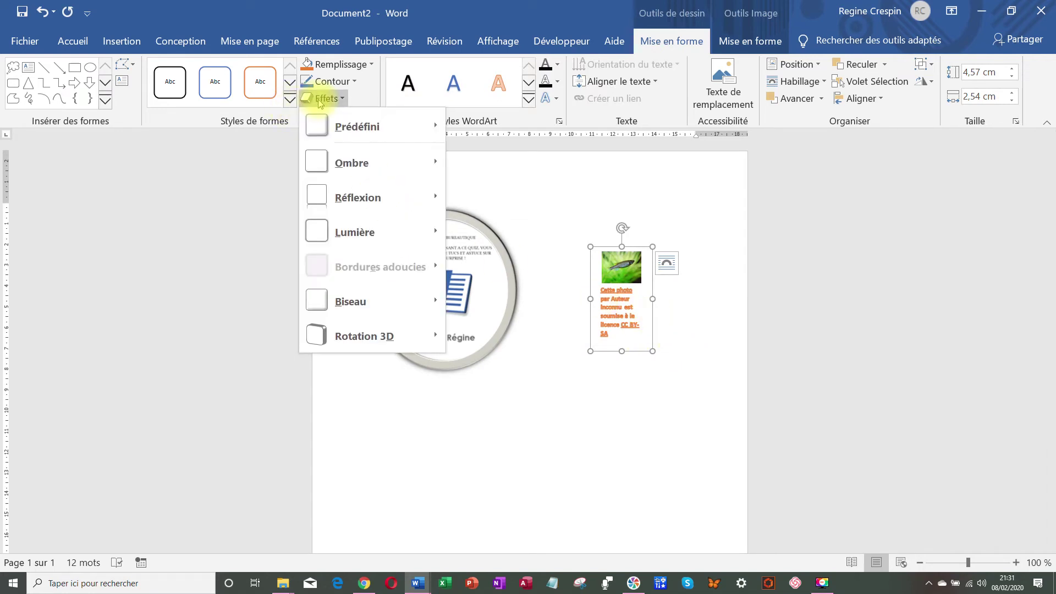
pyautogui.moveTo(328, 227)
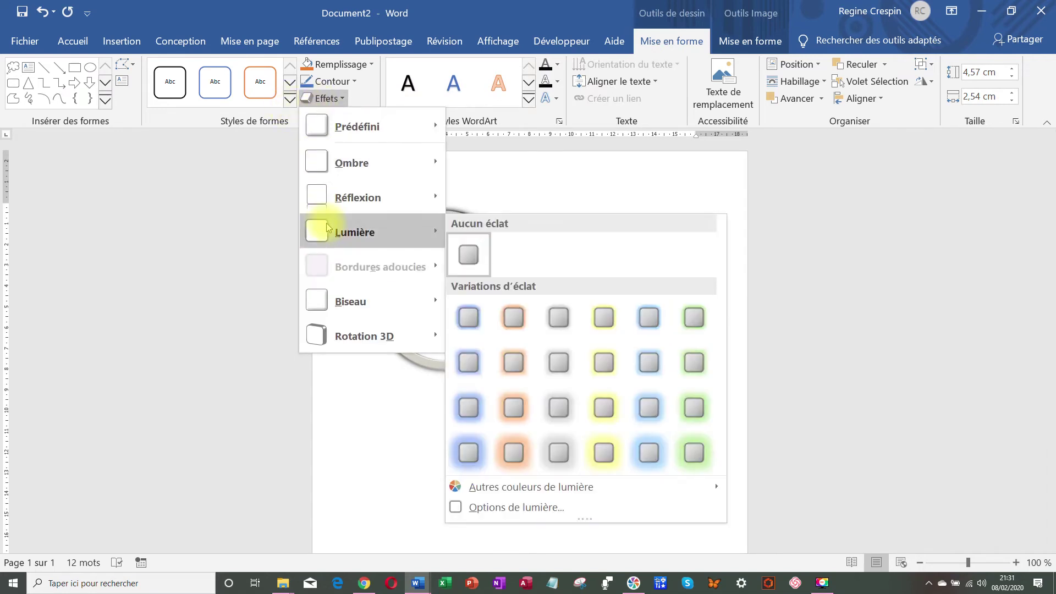
pyautogui.click(559, 317)
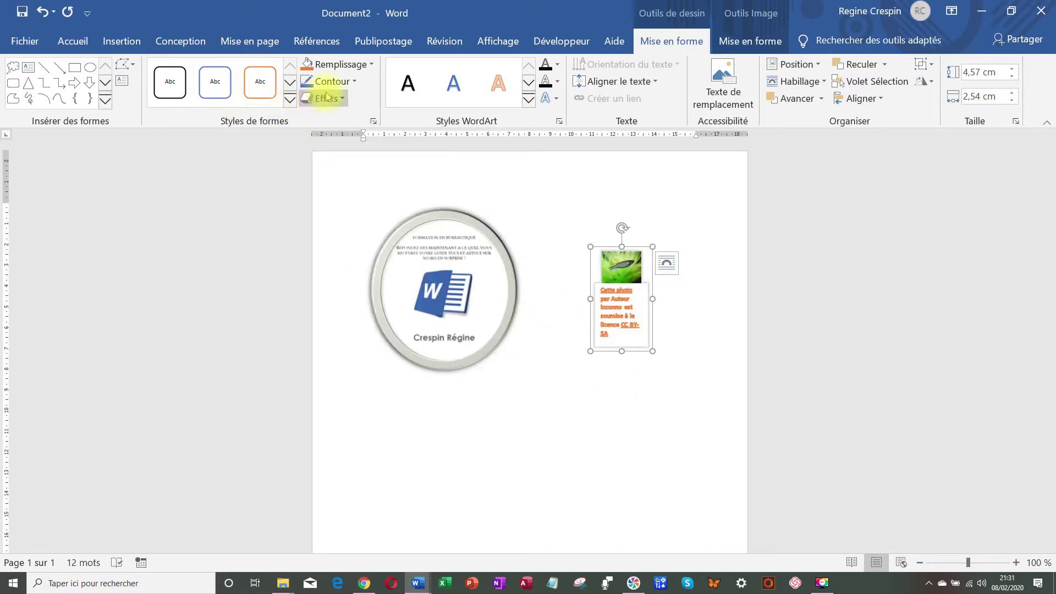
pyautogui.click(341, 86)
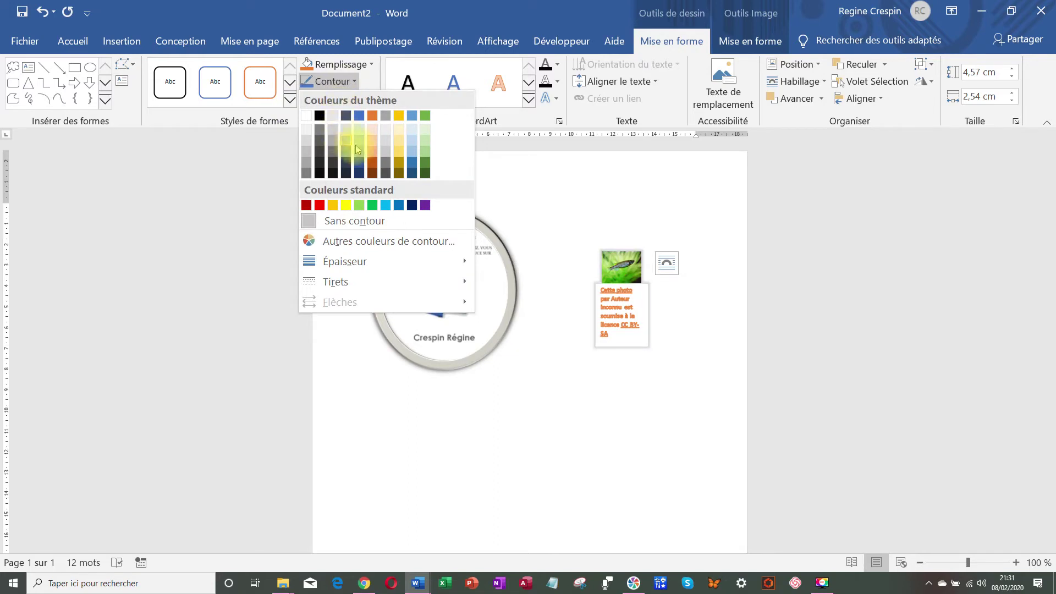
pyautogui.click(373, 207)
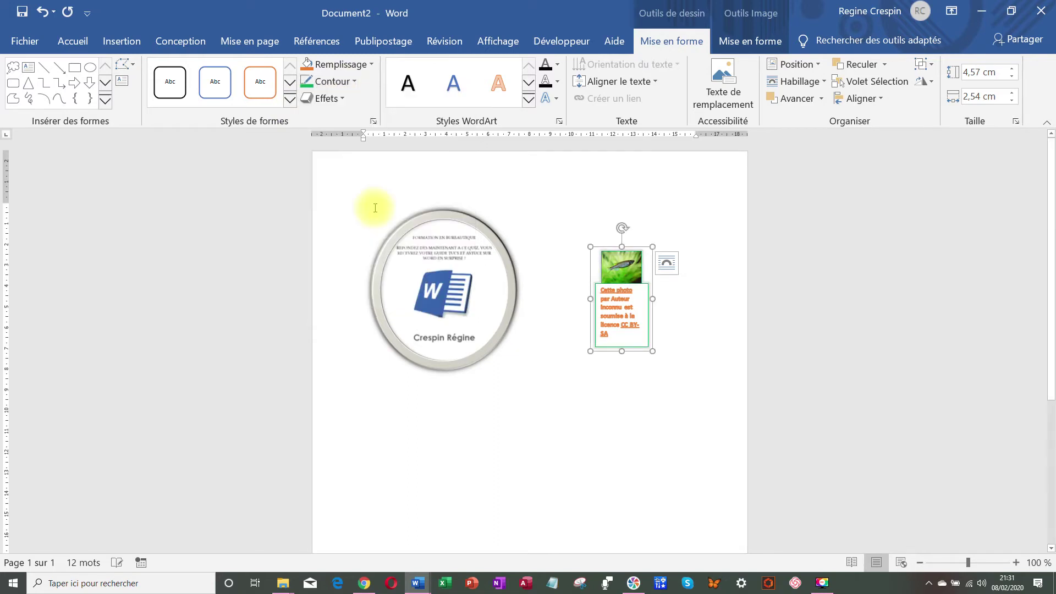
pyautogui.click(702, 353)
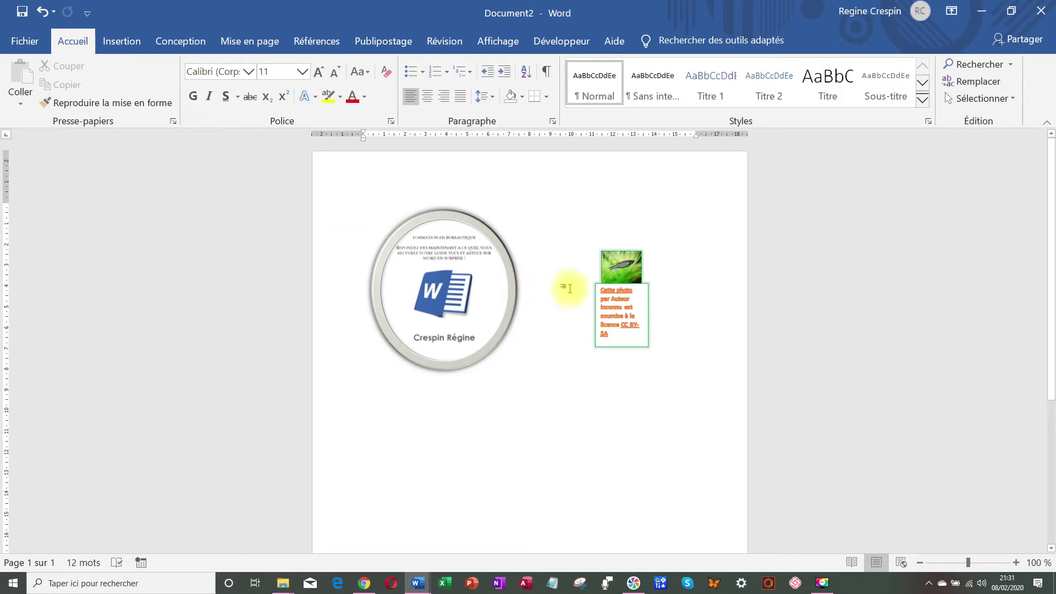
# - Apply the white theme shape style with a green outline to the captioned fish image
pyautogui.click(613, 273)
pyautogui.doubleClick(613, 272)
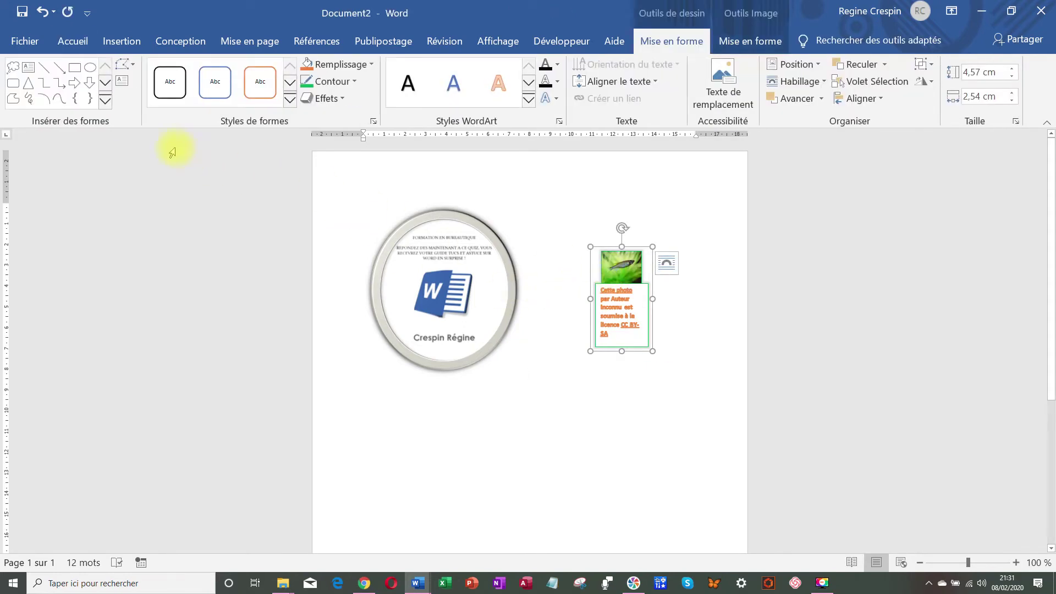
pyautogui.click(289, 99)
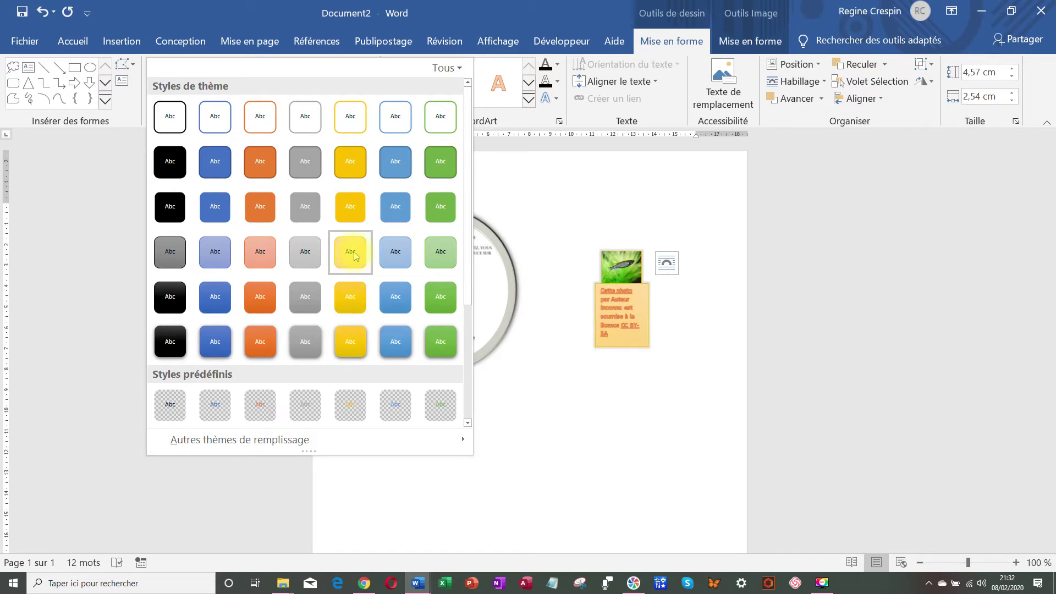
pyautogui.click(439, 124)
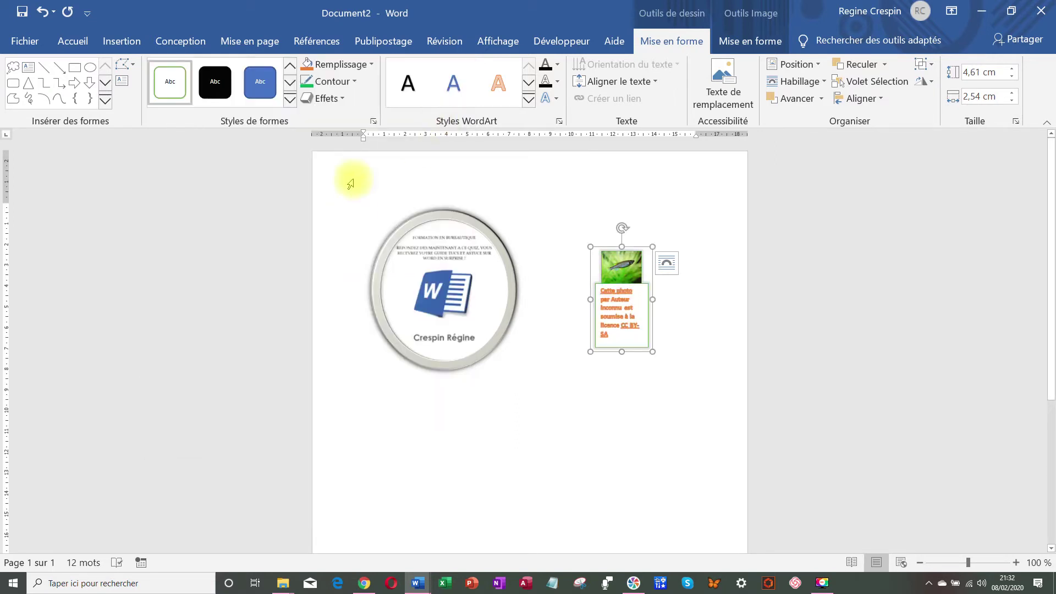
# - Apply the third preset effect of the last row, a tilted 3D look, to the captioned fish image
pyautogui.click(341, 99)
pyautogui.moveTo(348, 126)
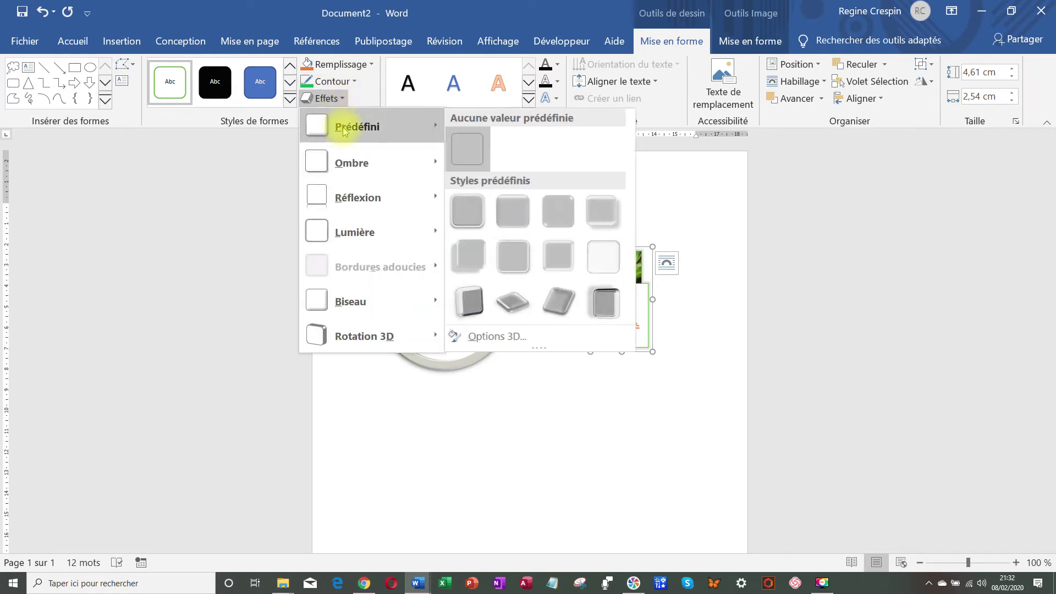
pyautogui.click(558, 303)
pyautogui.click(679, 319)
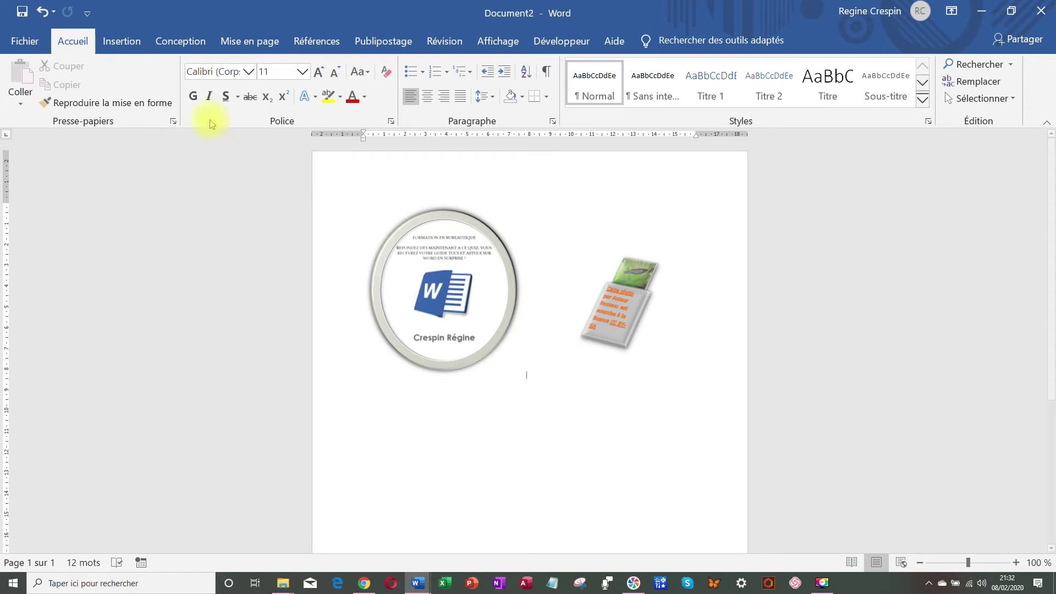
# - Insert the gauge icon from the Analyse category of the icon library
pyautogui.click(126, 44)
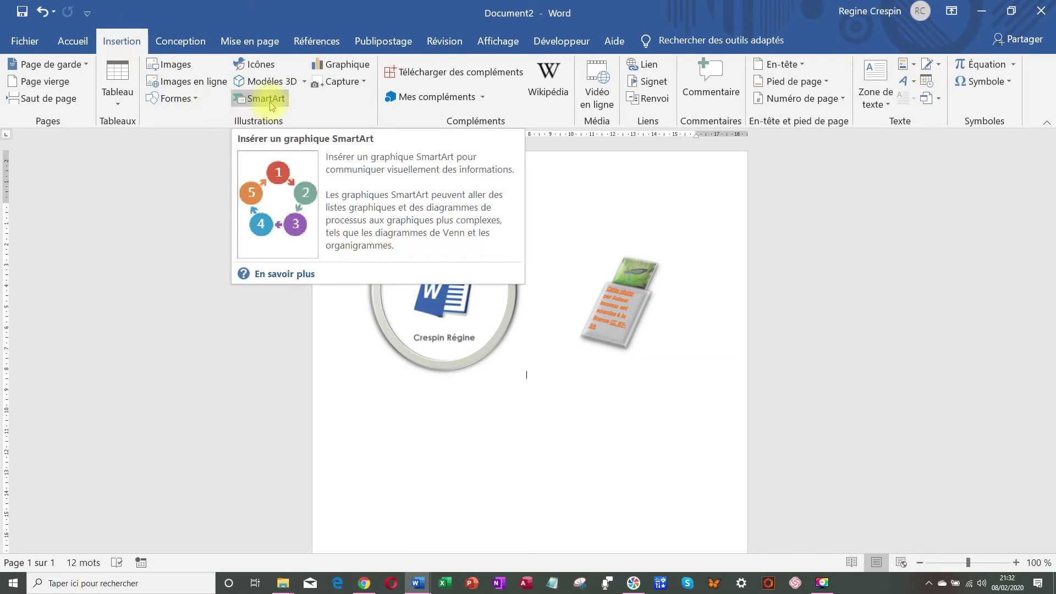
pyautogui.click(269, 66)
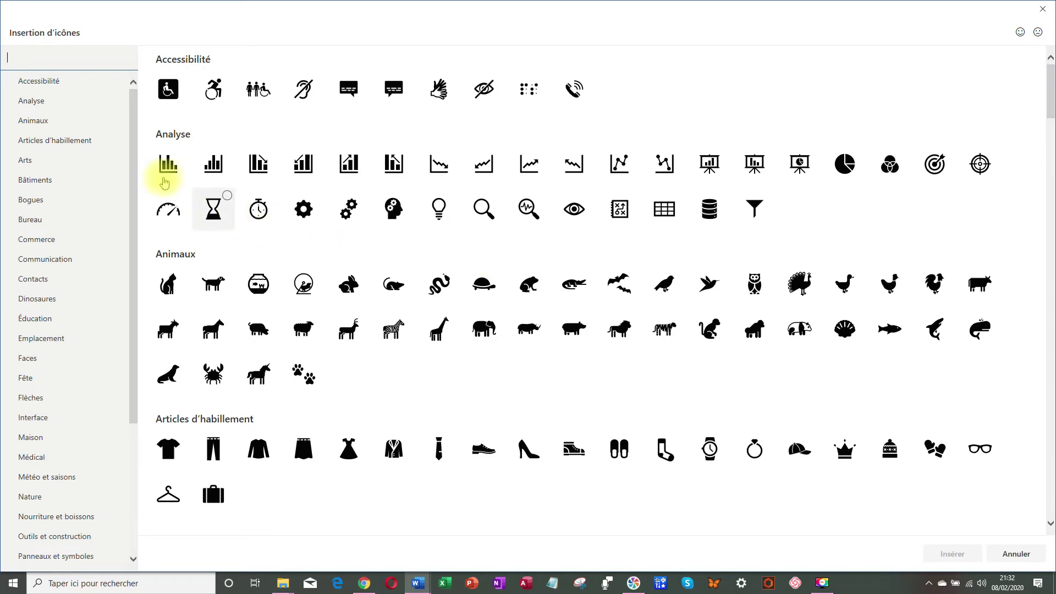
pyautogui.click(169, 215)
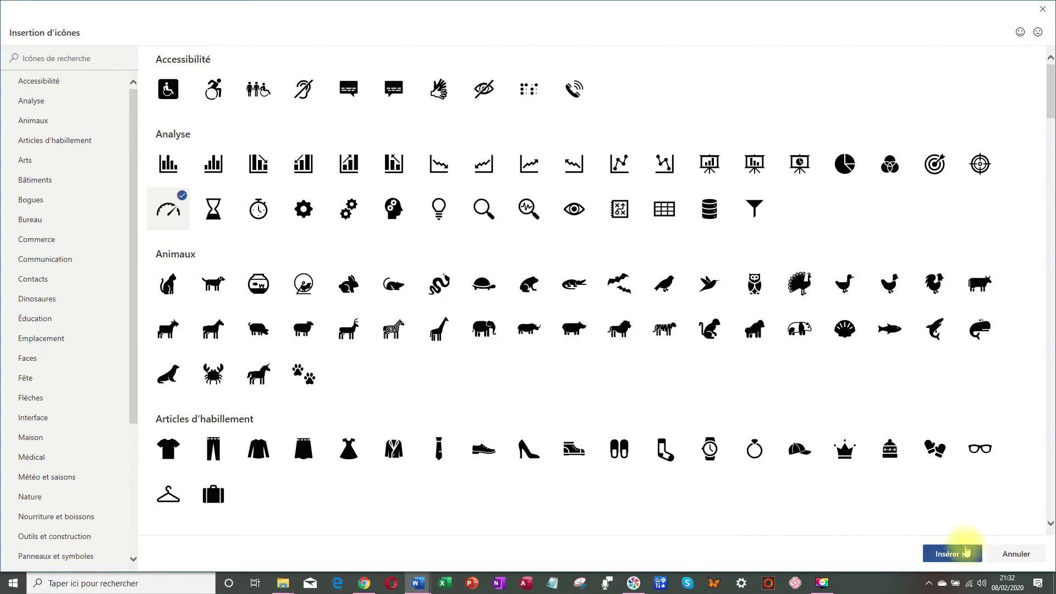
pyautogui.click(966, 551)
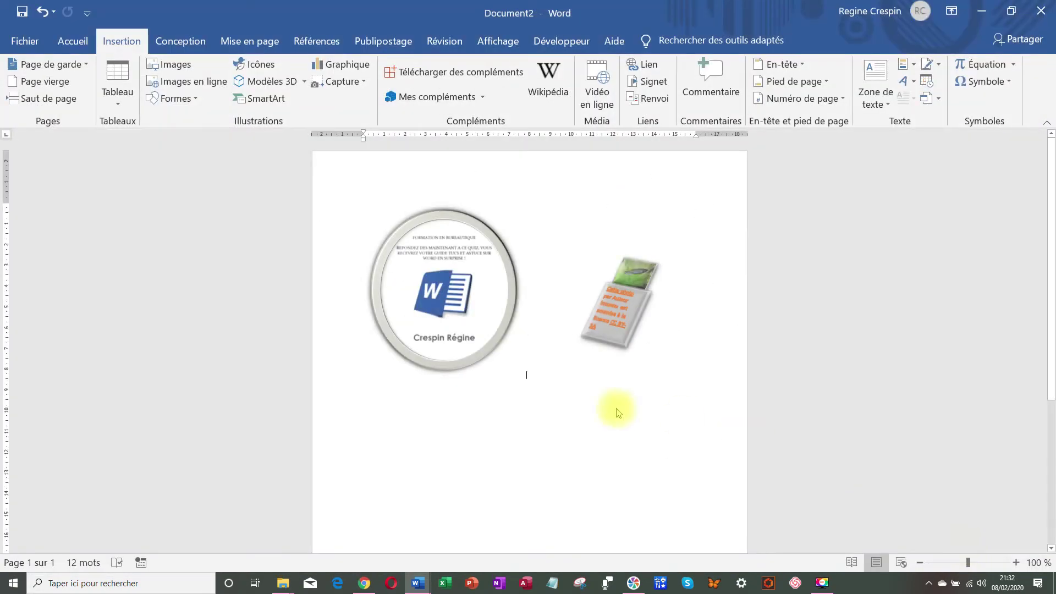
# - Give the gauge icon tight text wrapping and move it to the open area below and between the two pictures
pyautogui.moveTo(383, 403); pyautogui.dragTo(508, 434)
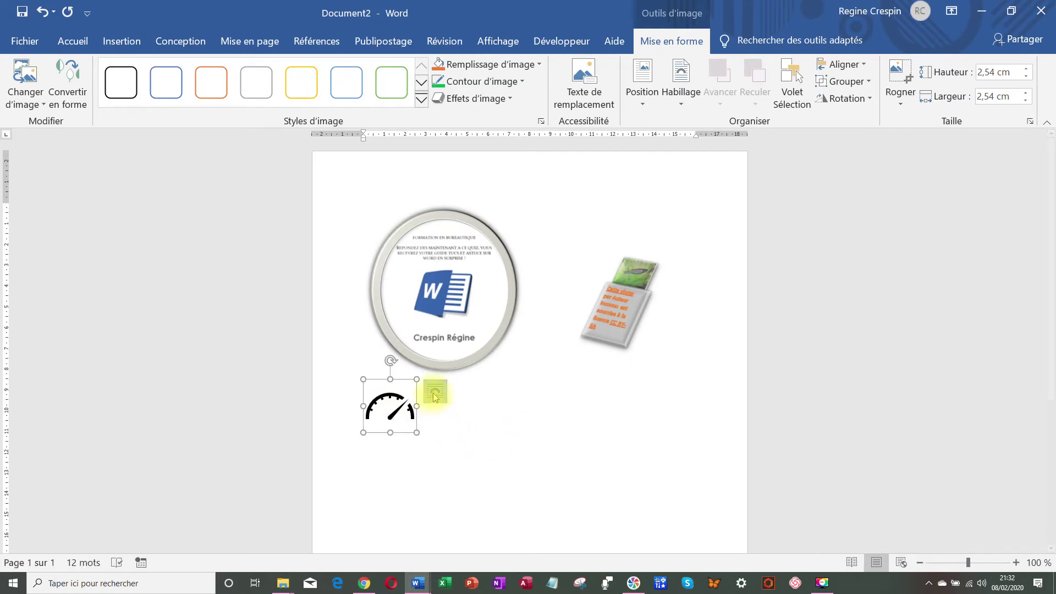
pyautogui.click(435, 391)
pyautogui.click(507, 437)
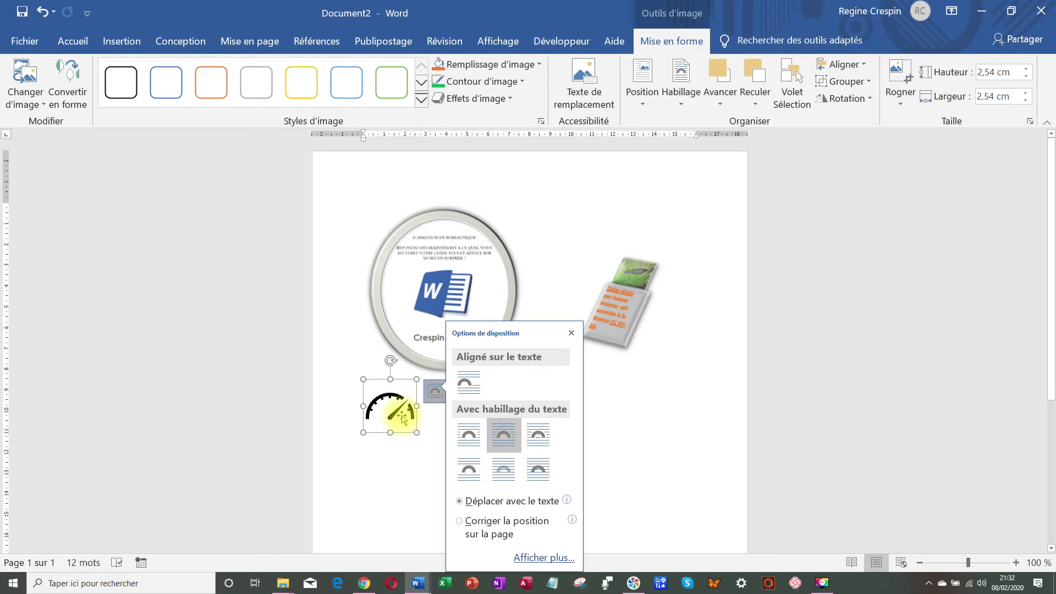
pyautogui.click(641, 479)
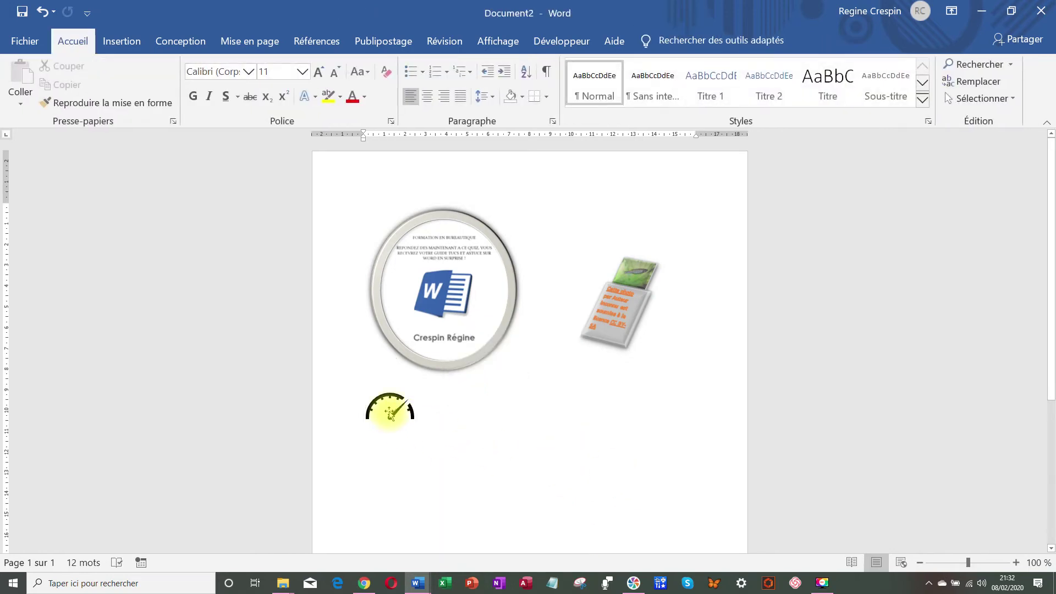
pyautogui.moveTo(389, 412); pyautogui.dragTo(544, 448)
pyautogui.click(568, 462)
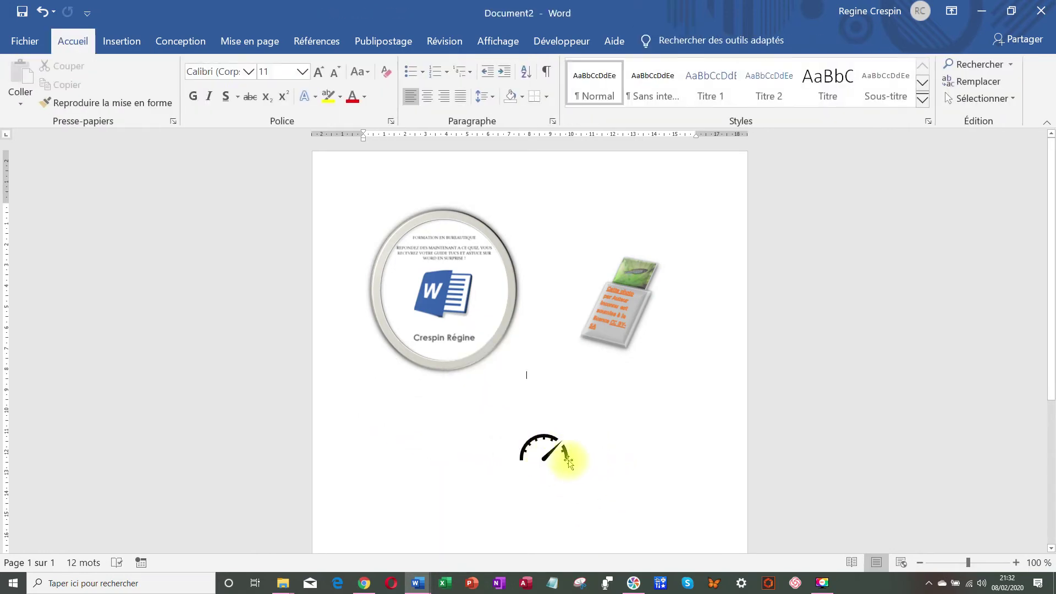
# - Apply the orange outlined graphic style to the gauge icon and look at the available outline colours
pyautogui.click(540, 448)
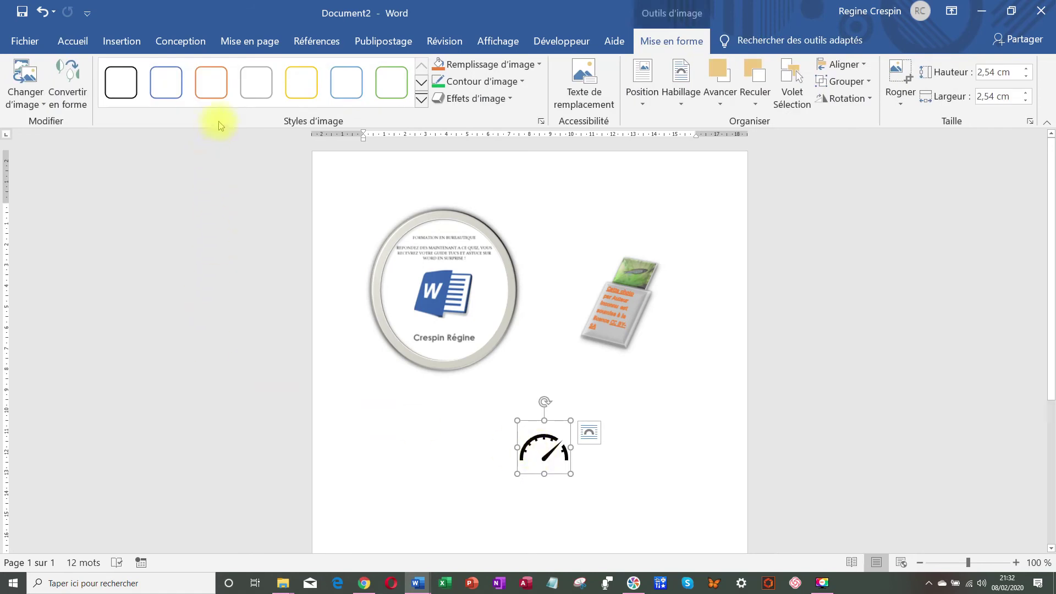
pyautogui.click(211, 82)
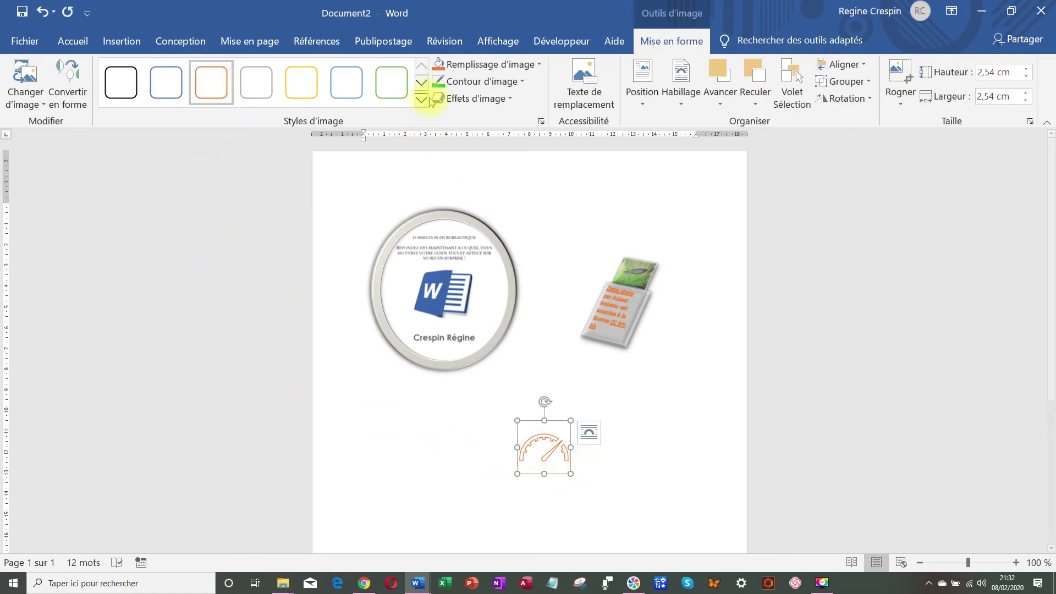
pyautogui.click(449, 81)
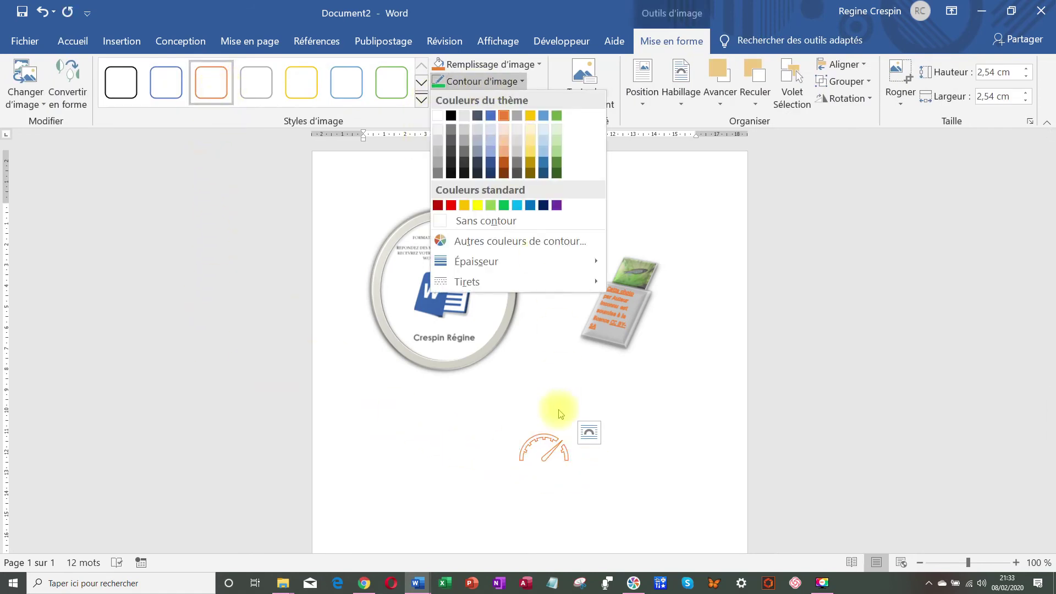
pyautogui.click(553, 444)
pyautogui.click(529, 415)
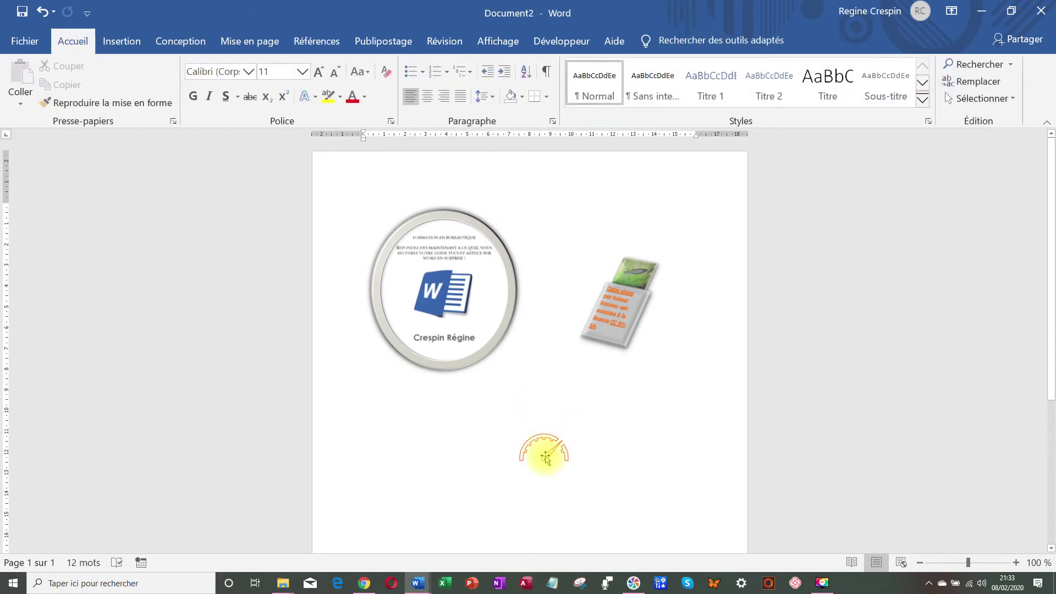
# - Try the blue outlined style on the gauge icon and settle on the black outlined style
pyautogui.click(546, 458)
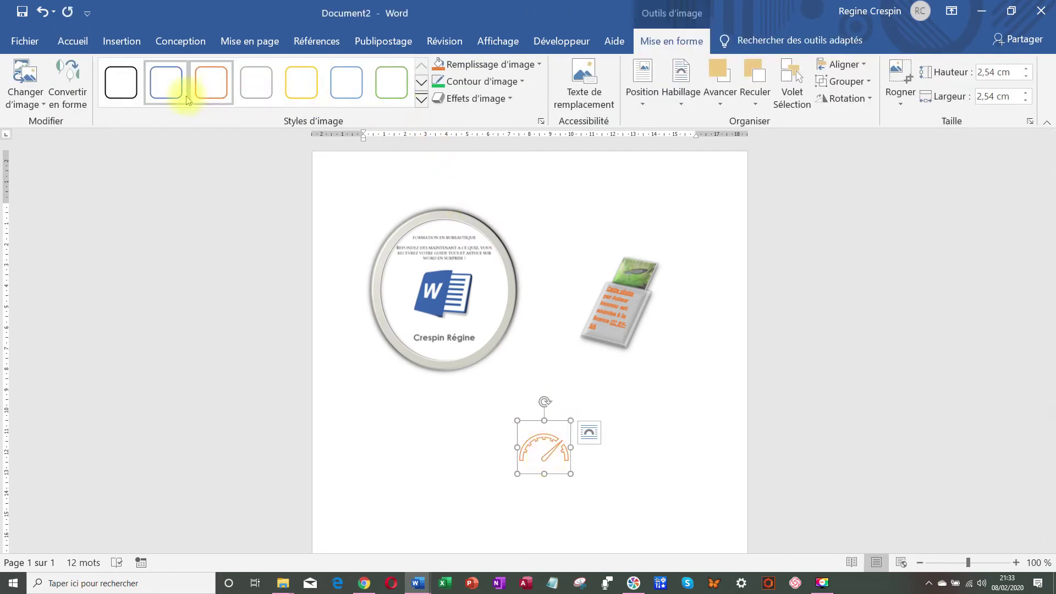
pyautogui.click(166, 94)
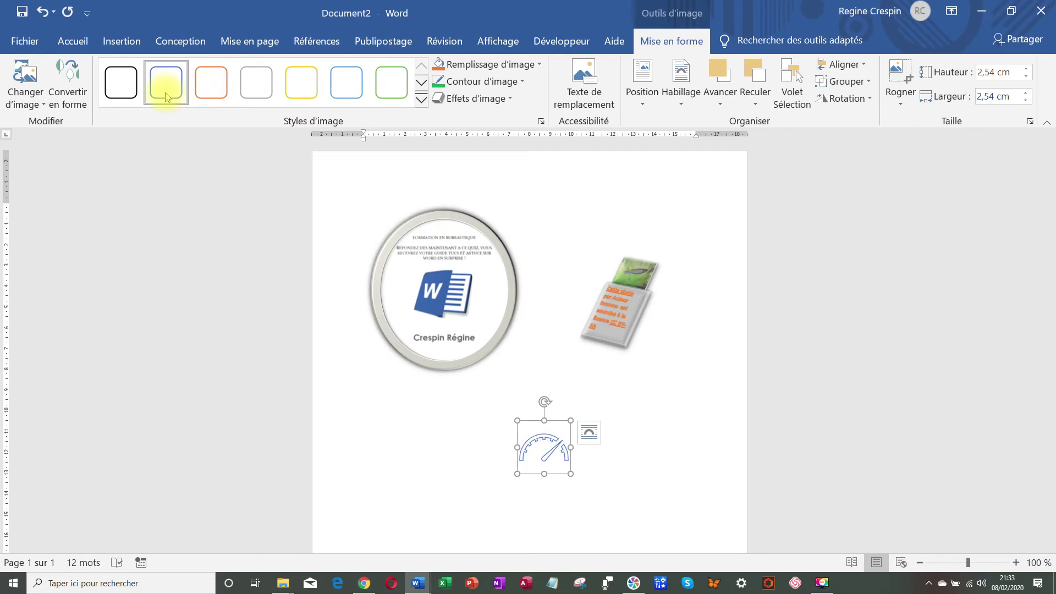
pyautogui.click(131, 88)
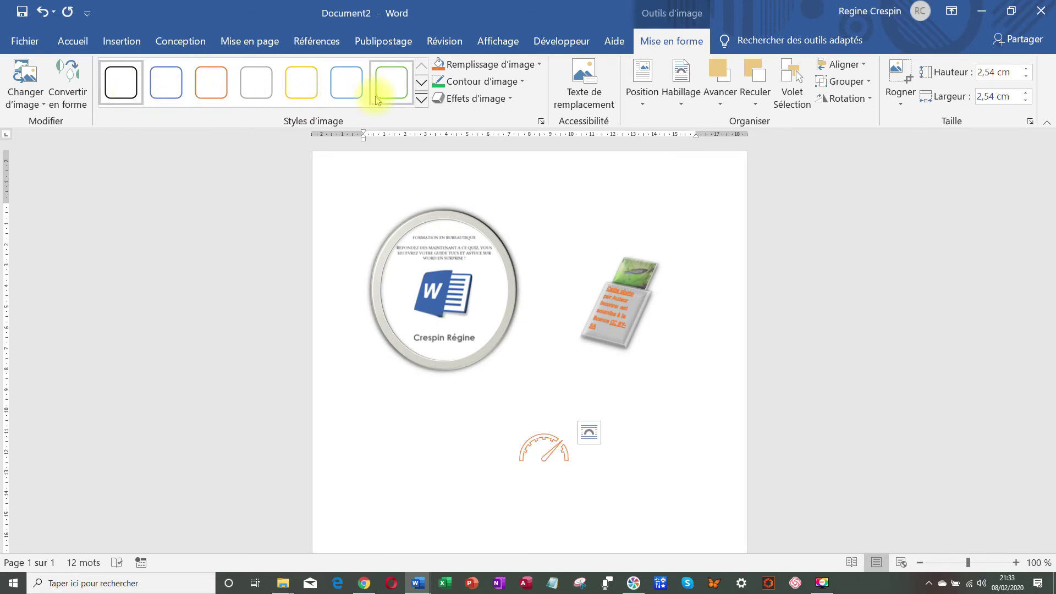
# - Set the gauge icon's soft edges effect to none and deselect the icon
pyautogui.click(465, 99)
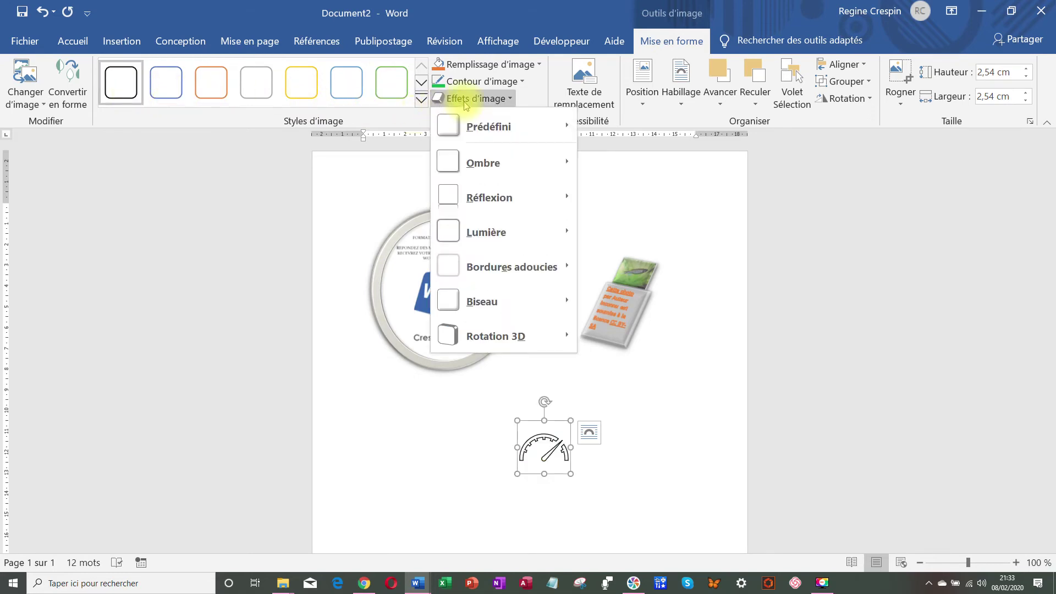
pyautogui.moveTo(528, 272)
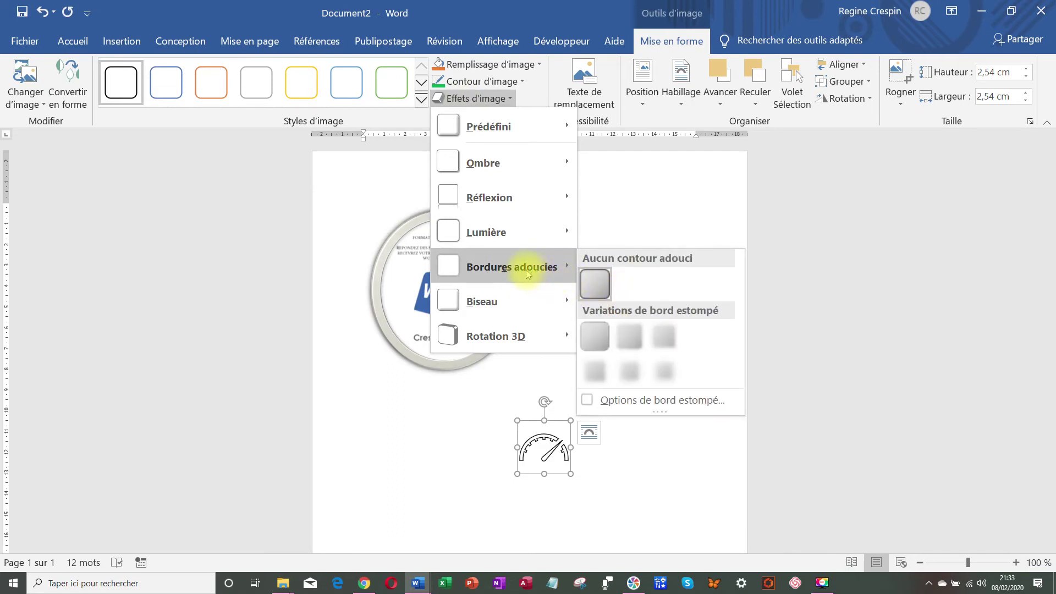
pyautogui.click(594, 284)
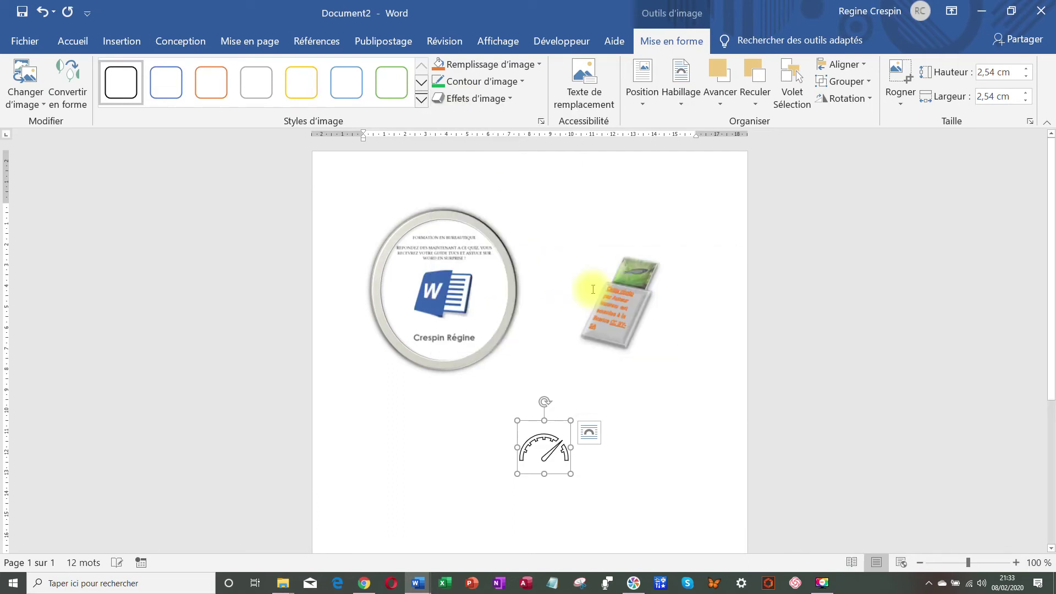
pyautogui.click(614, 454)
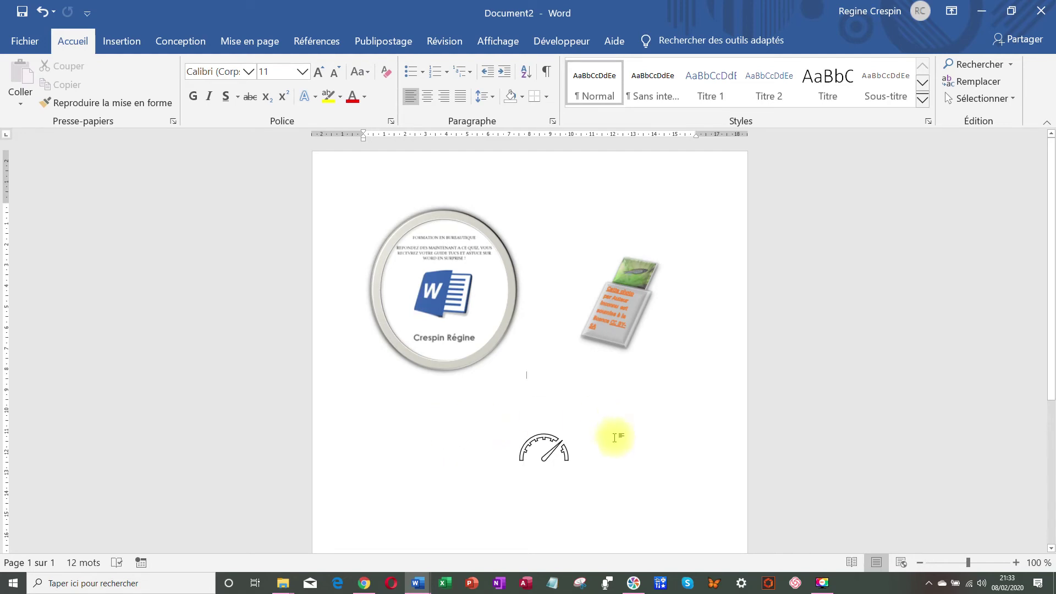
# - Draw a pentagon block arrow about 4.6 cm wide and 2.25 cm high below the round Word picture
pyautogui.click(126, 47)
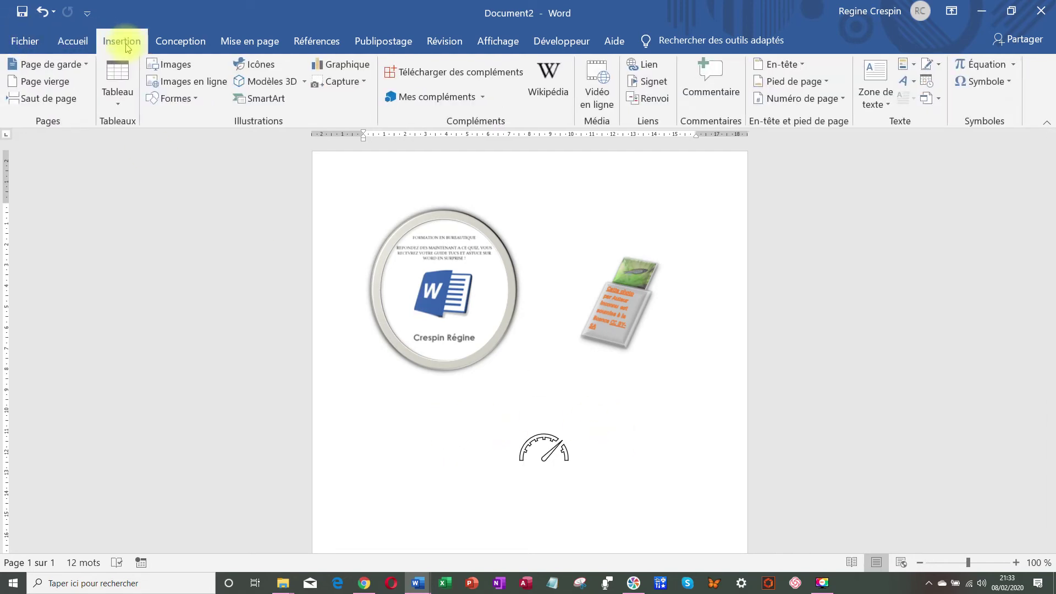
pyautogui.click(164, 104)
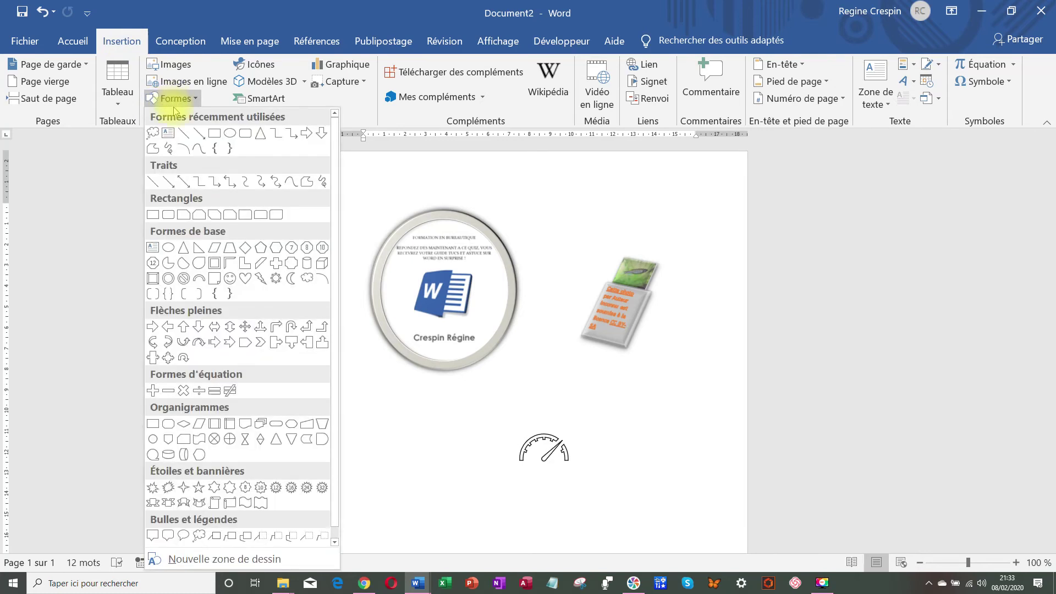
pyautogui.click(246, 347)
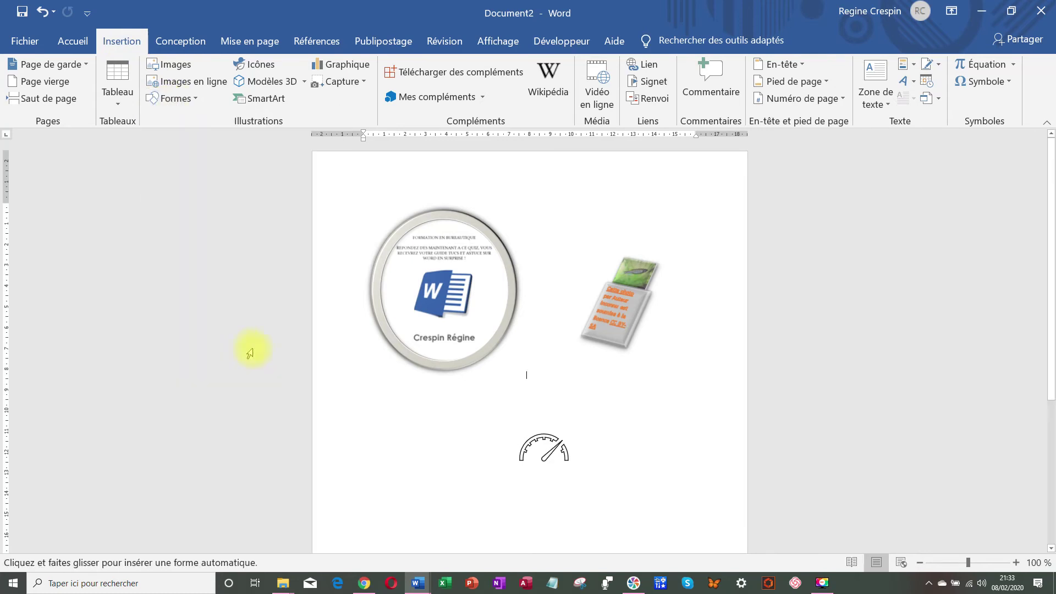
pyautogui.moveTo(366, 400)
pyautogui.mouseDown()
pyautogui.moveTo(455, 405)
pyautogui.moveTo(462, 447)
pyautogui.mouseUp()
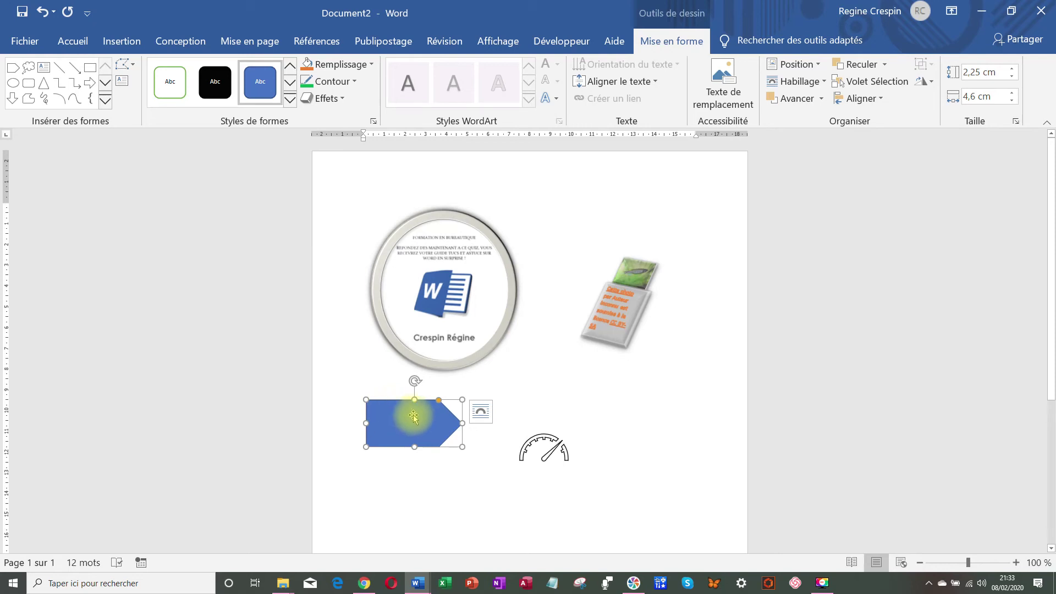
# - Preview the preset effects for the blue arrow, apply a flat-lying parallel 3D rotation, and deselect the shape
pyautogui.click(328, 99)
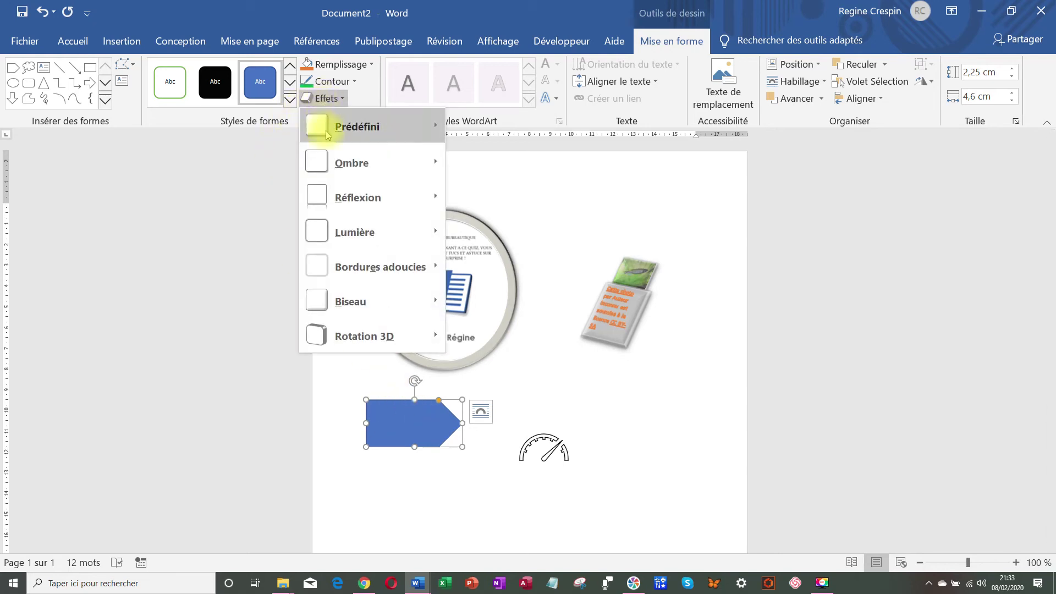
pyautogui.moveTo(327, 132)
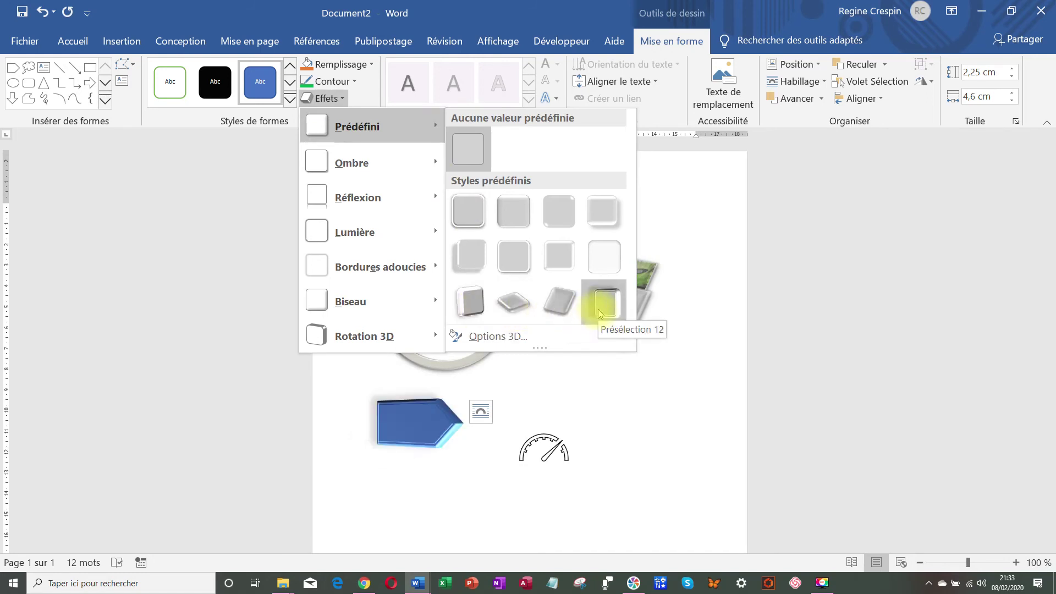
pyautogui.moveTo(369, 339)
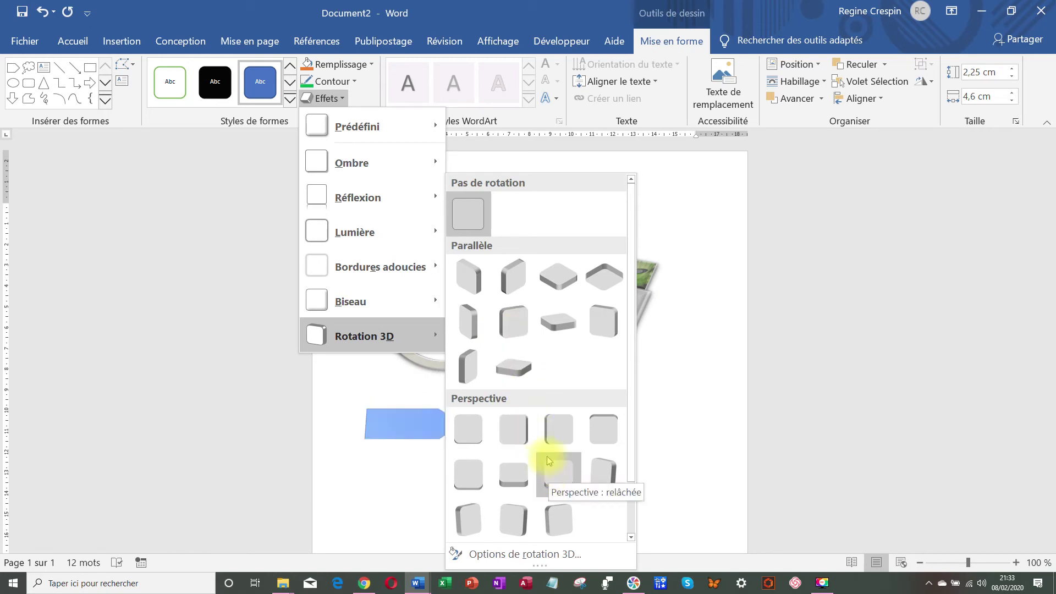
pyautogui.click(559, 327)
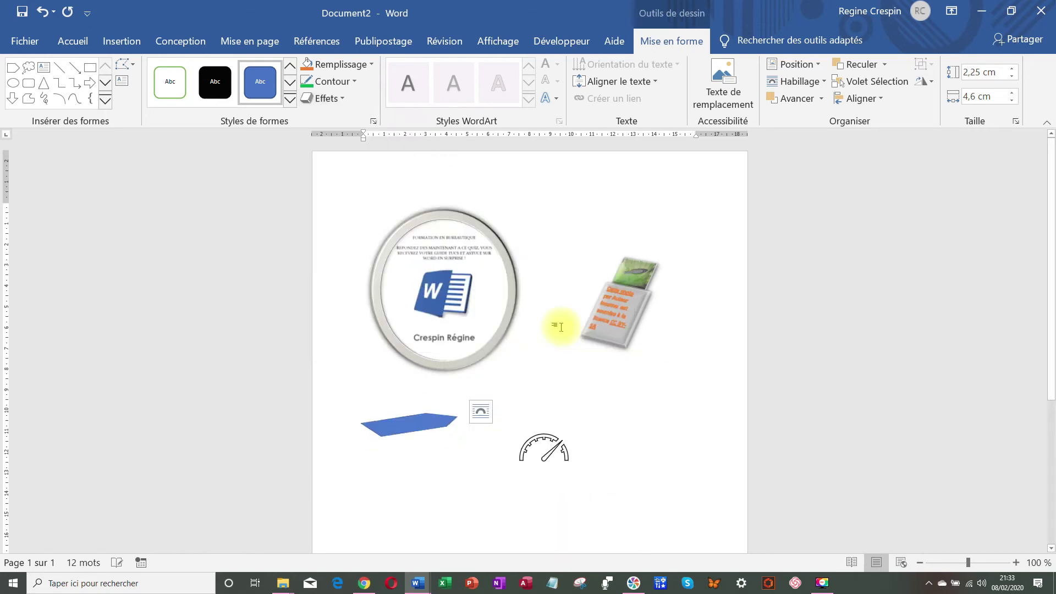
pyautogui.click(541, 366)
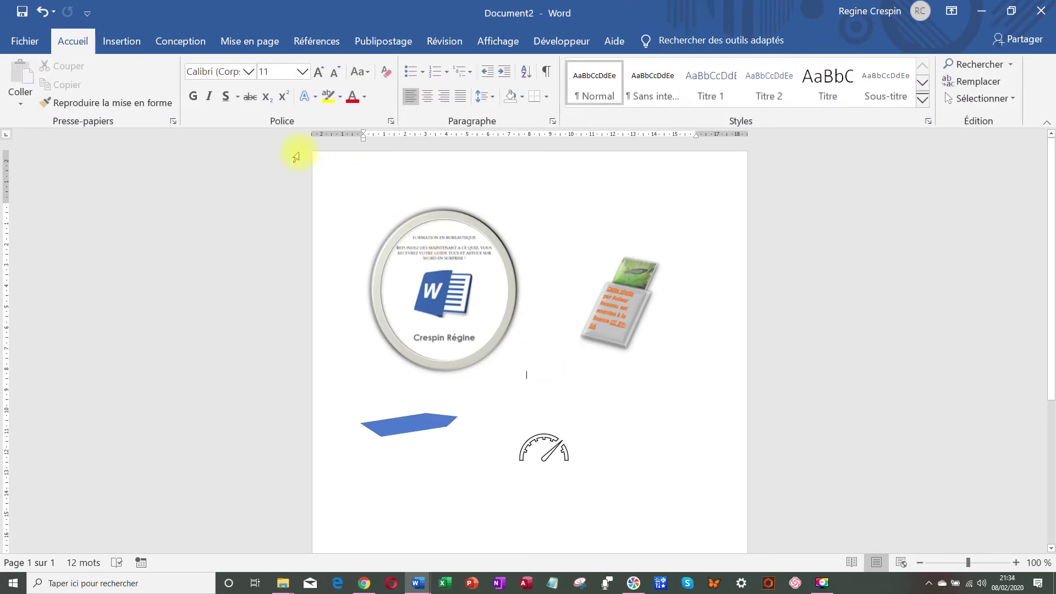
# - Insert a SmartArt graphic with the "Liste de flèches verticales" layout
pyautogui.click(120, 40)
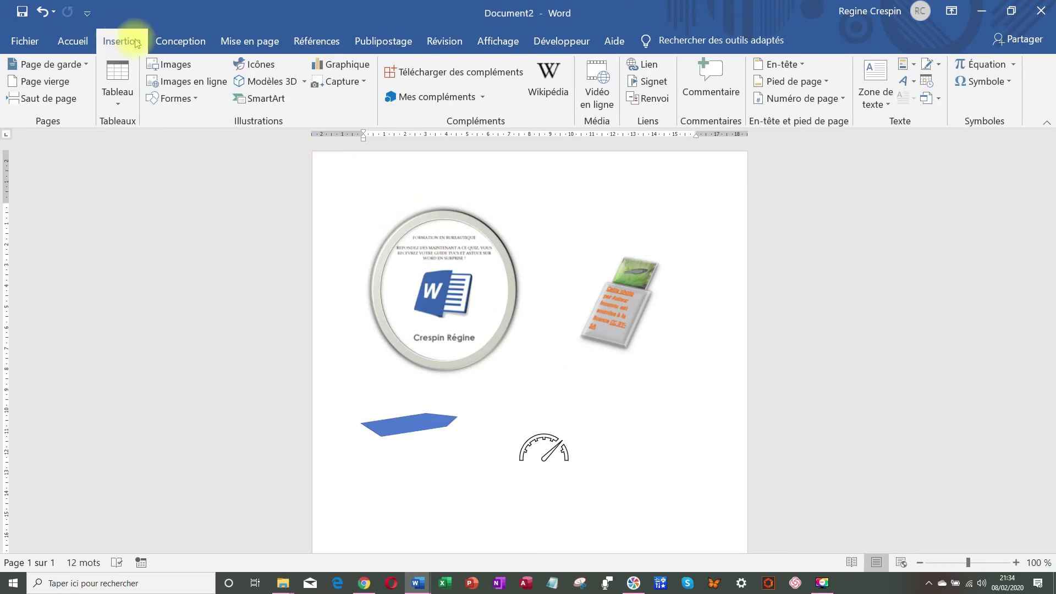
pyautogui.click(260, 102)
pyautogui.scroll(-1, 554, 370)
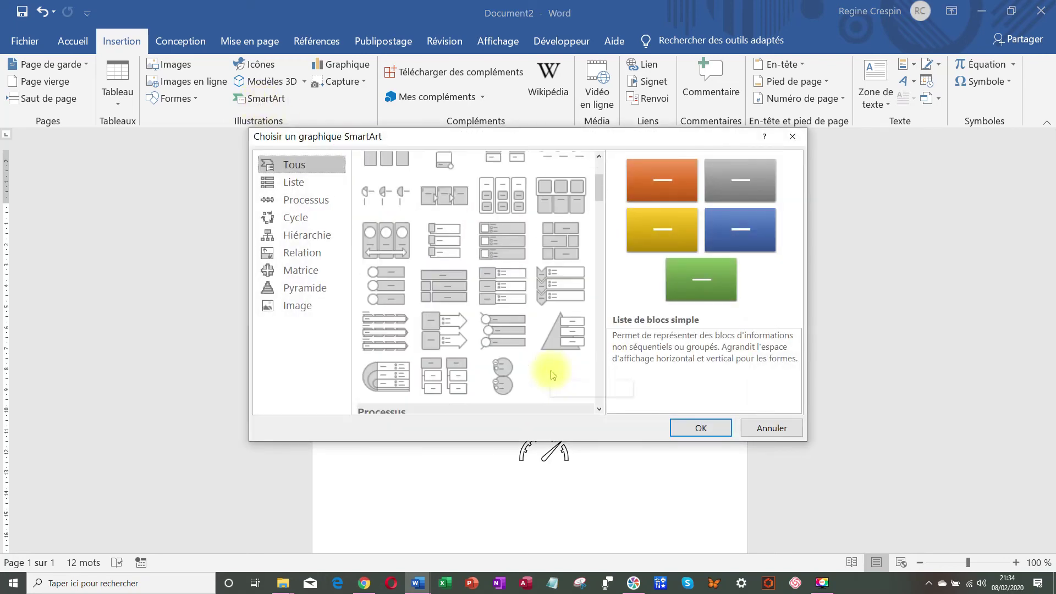
pyautogui.scroll(-1, 552, 375)
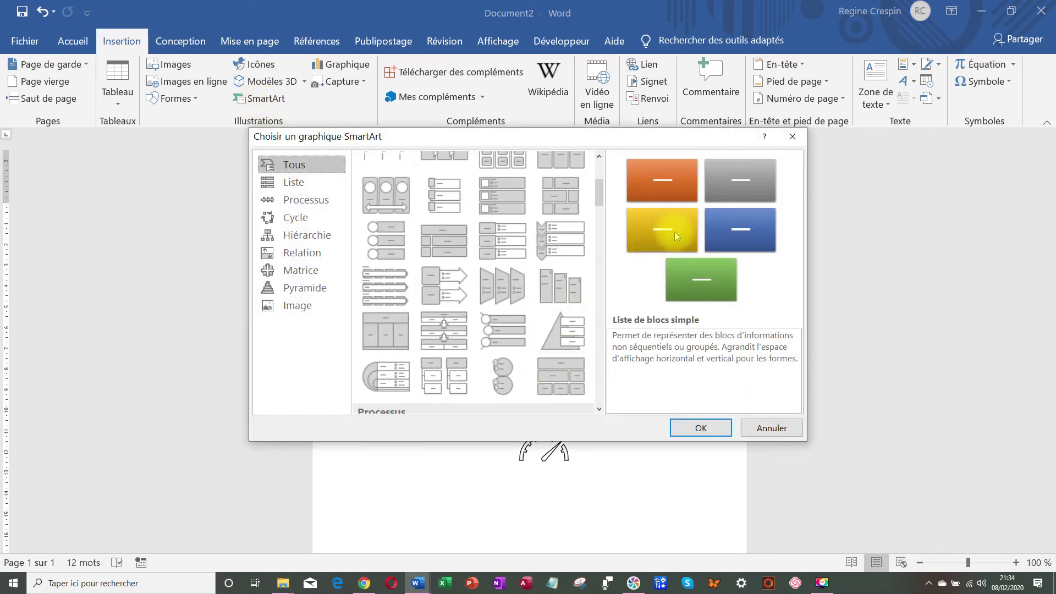
pyautogui.click(445, 289)
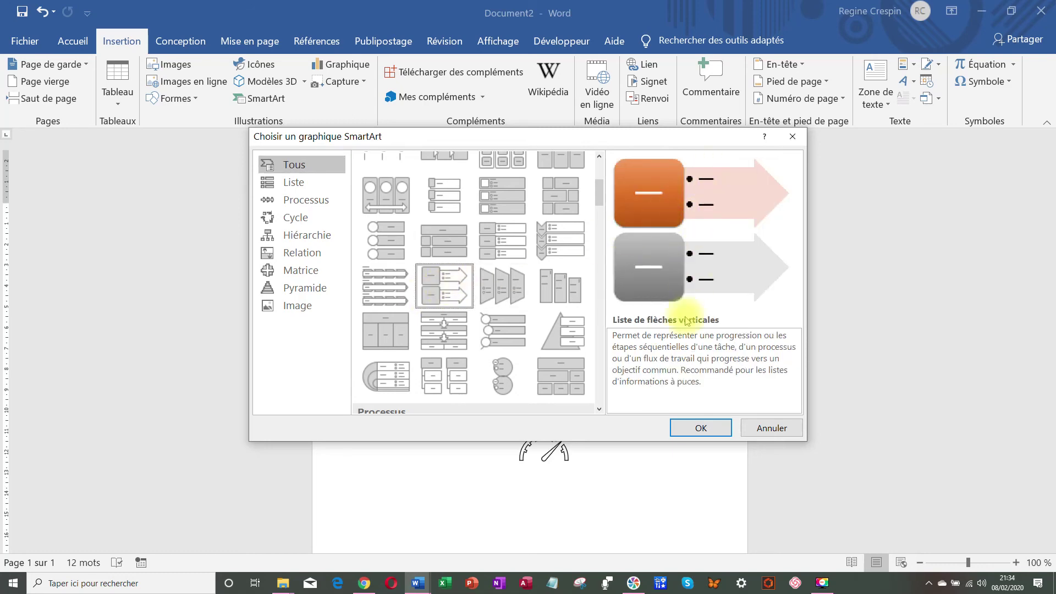
pyautogui.click(700, 428)
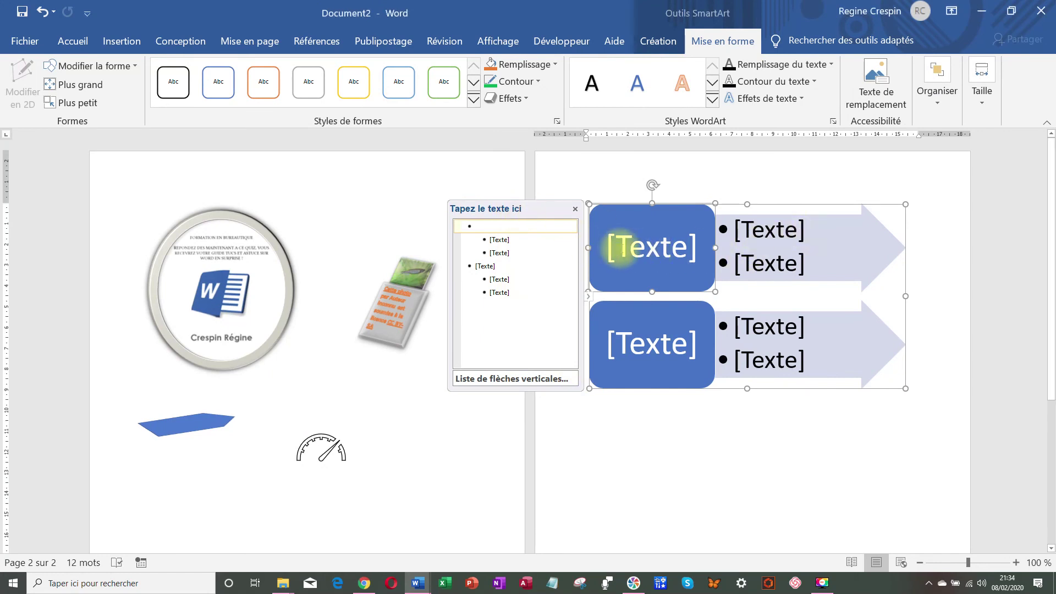
# - Enter "votre texte" in the first rounded box of the SmartArt graphic
pyautogui.click(638, 247)
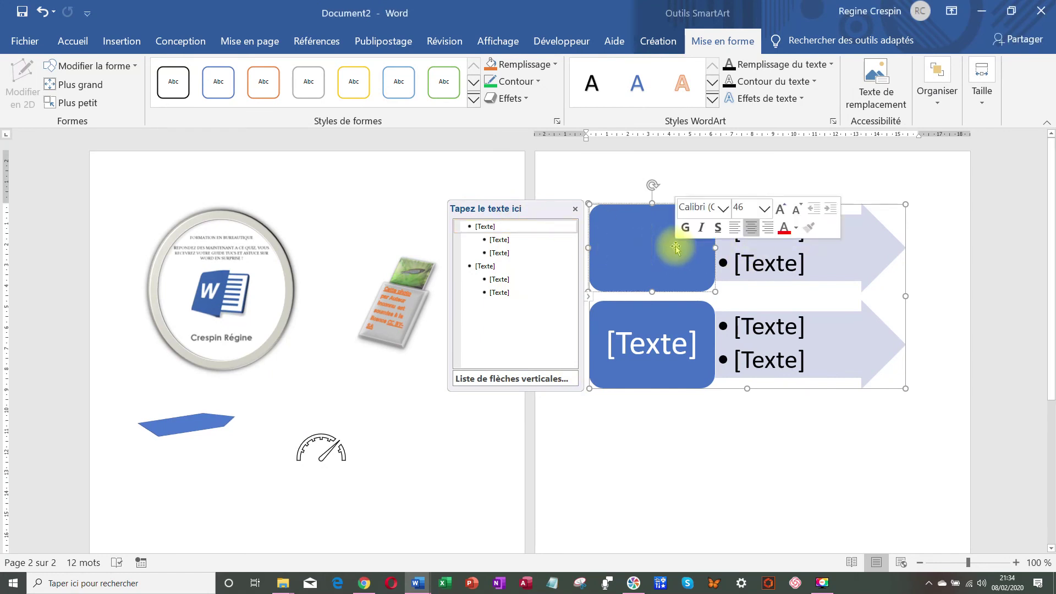
pyautogui.write('votre')
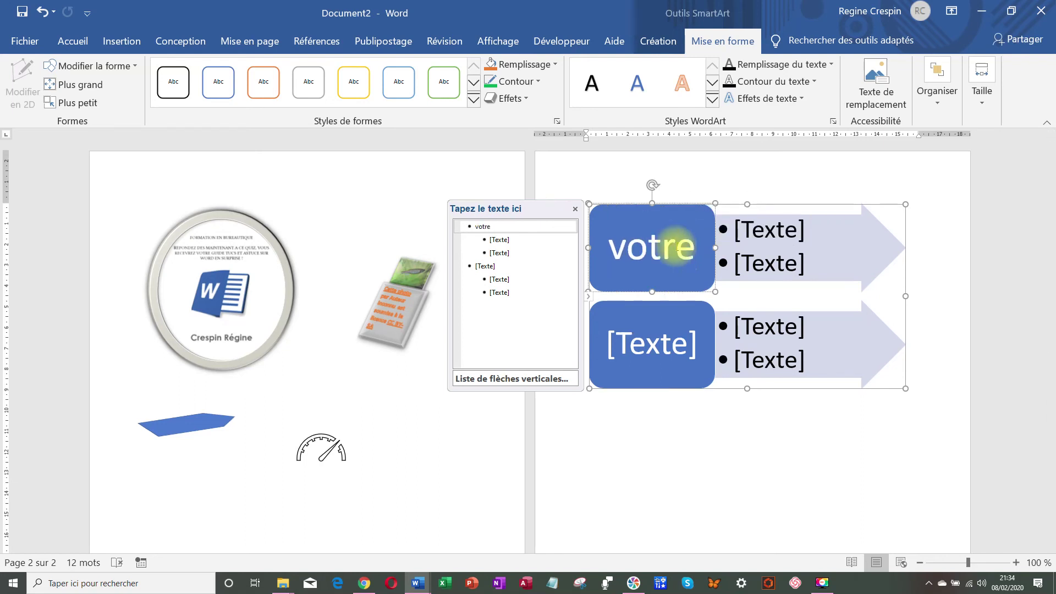
pyautogui.write(' texte')
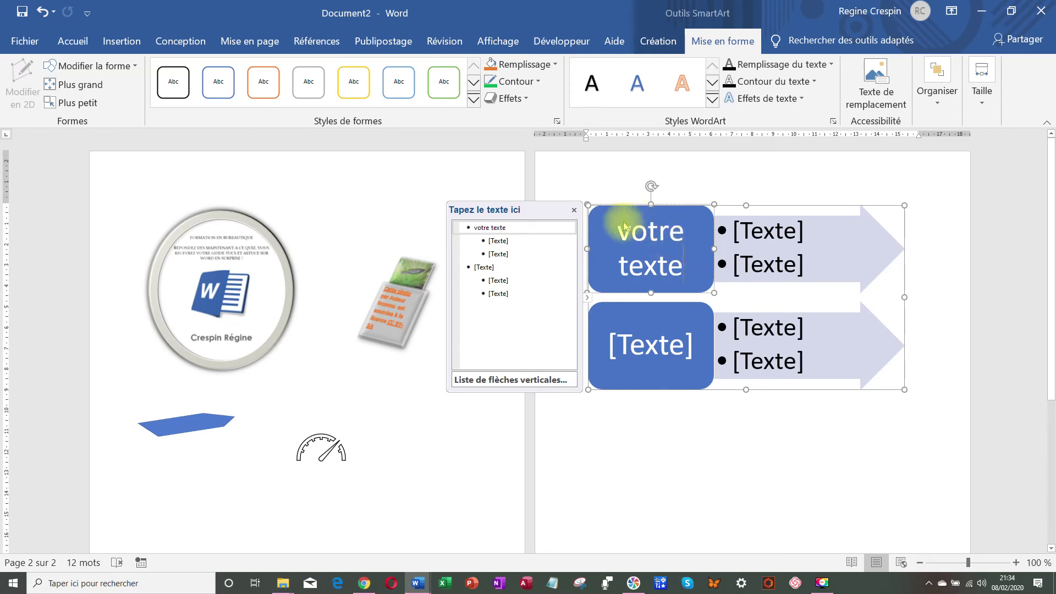
# - Format "votre texte" in red and bold, try left and centre alignment, and settle on right alignment
pyautogui.moveTo(618, 230); pyautogui.dragTo(682, 266)
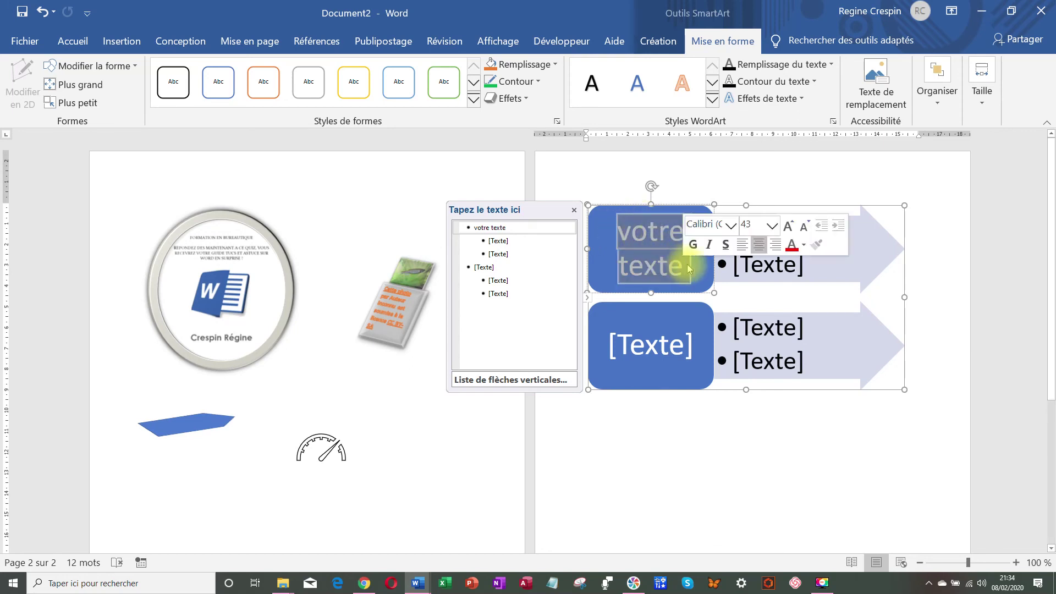
pyautogui.click(792, 244)
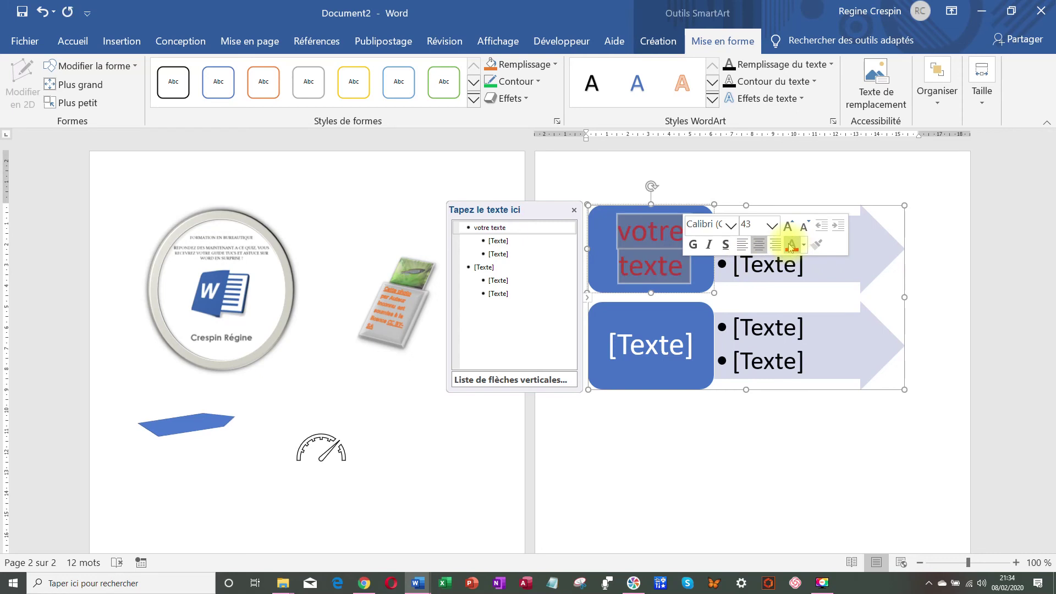
pyautogui.click(693, 244)
pyautogui.click(742, 247)
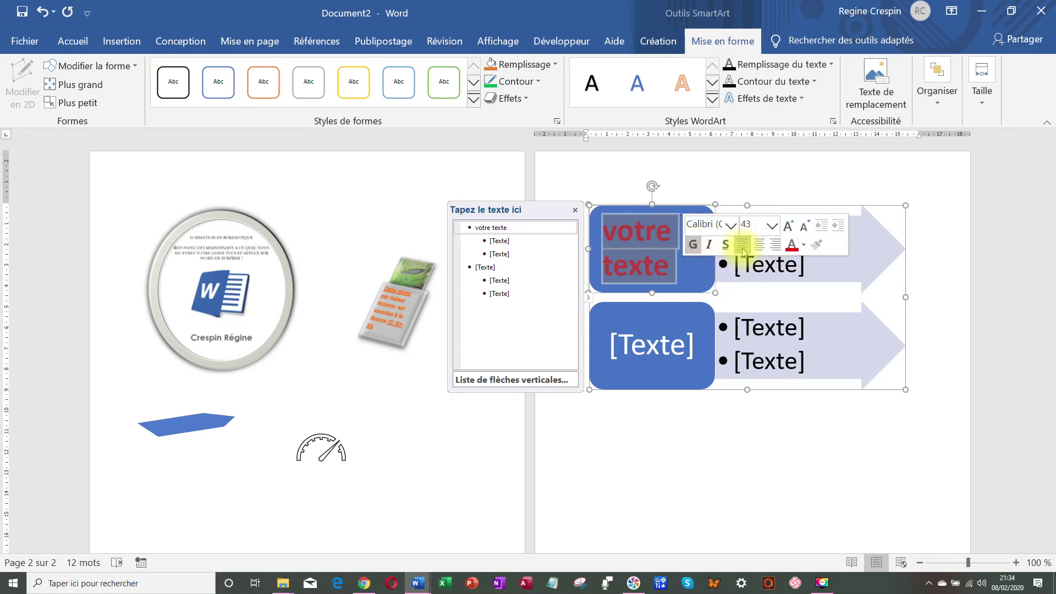
pyautogui.click(760, 246)
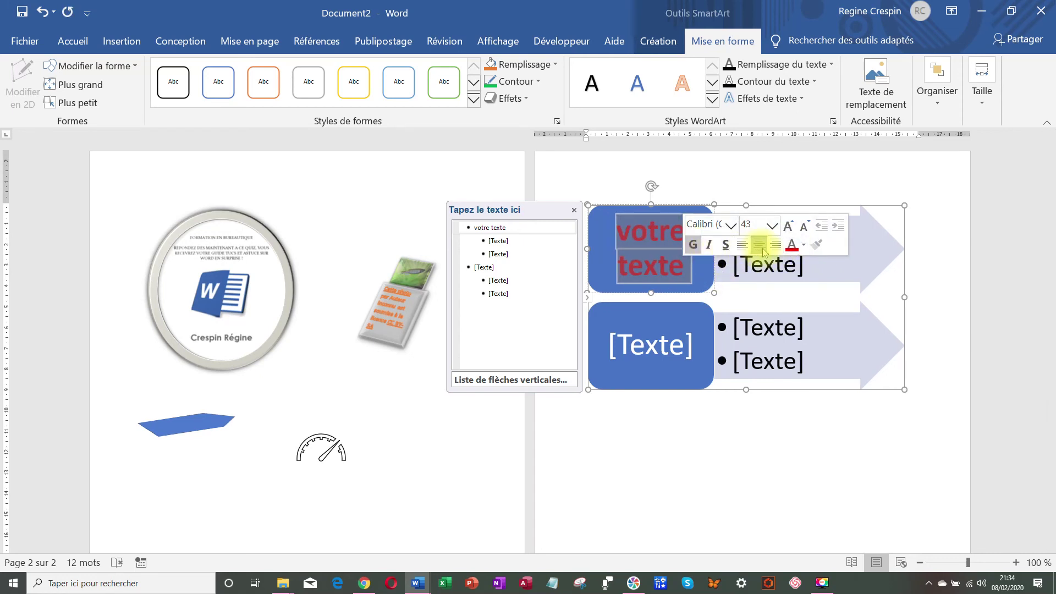
pyautogui.click(775, 247)
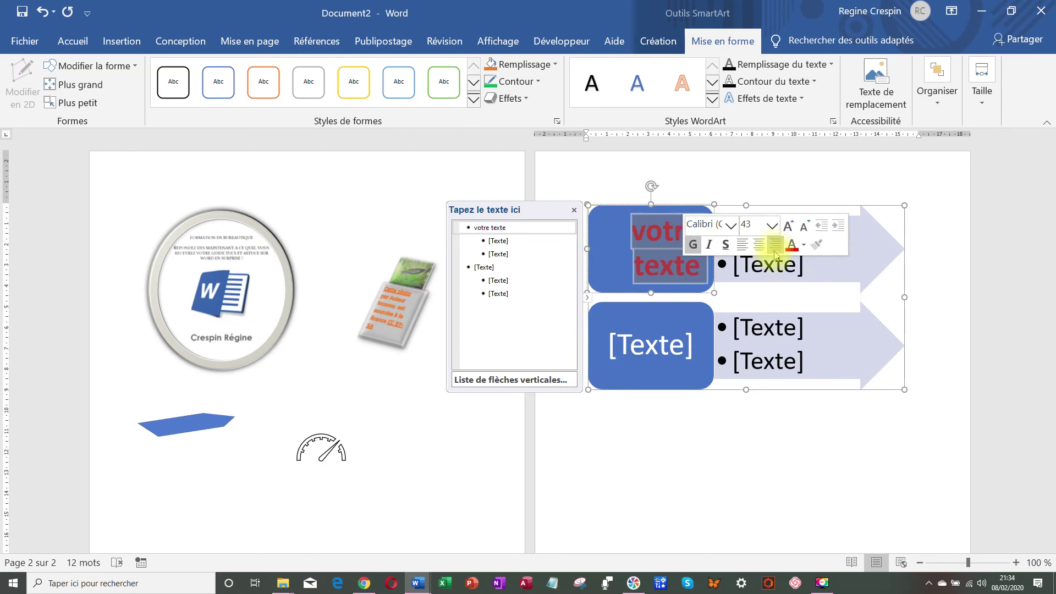
# - Shrink the SmartArt graphic so it fits on the first page below the blue arrow, and deselect it
pyautogui.click(680, 343)
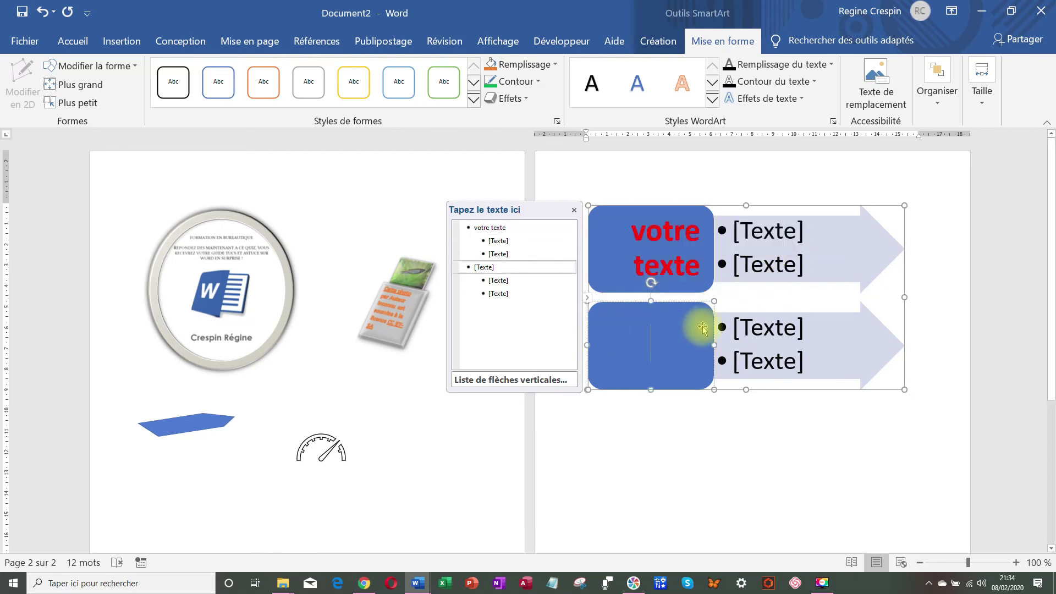
pyautogui.click(538, 281)
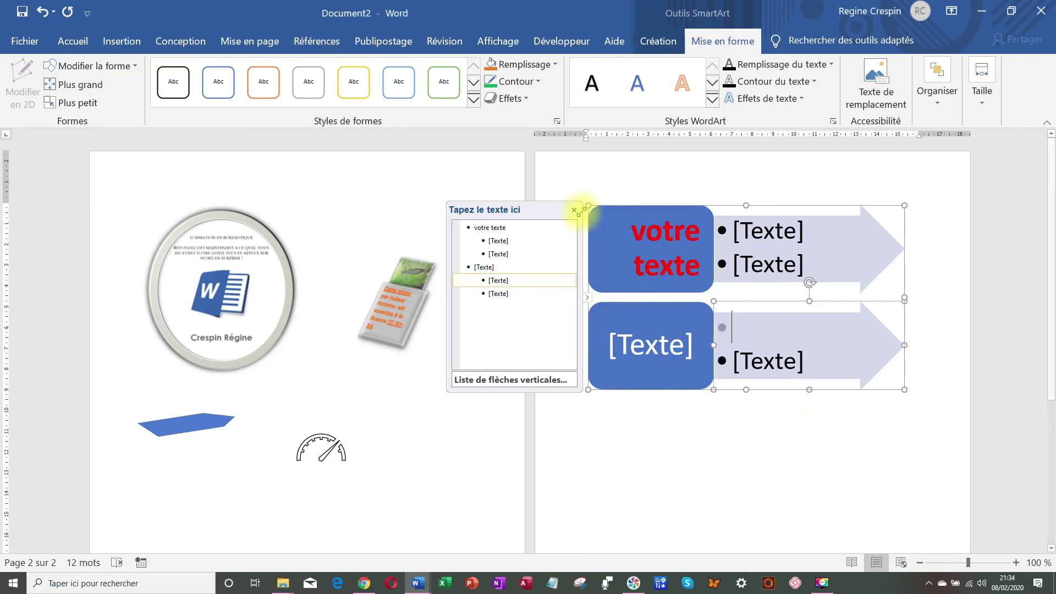
pyautogui.click(617, 208)
pyautogui.moveTo(617, 208); pyautogui.dragTo(675, 265)
pyautogui.click(594, 327)
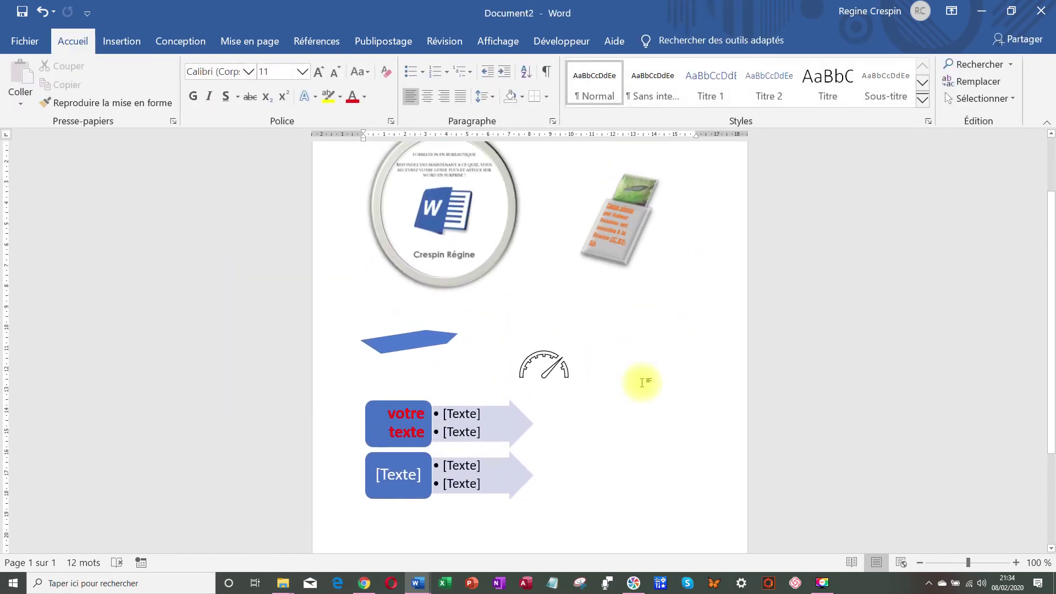
pyautogui.scroll(2, 642, 382)
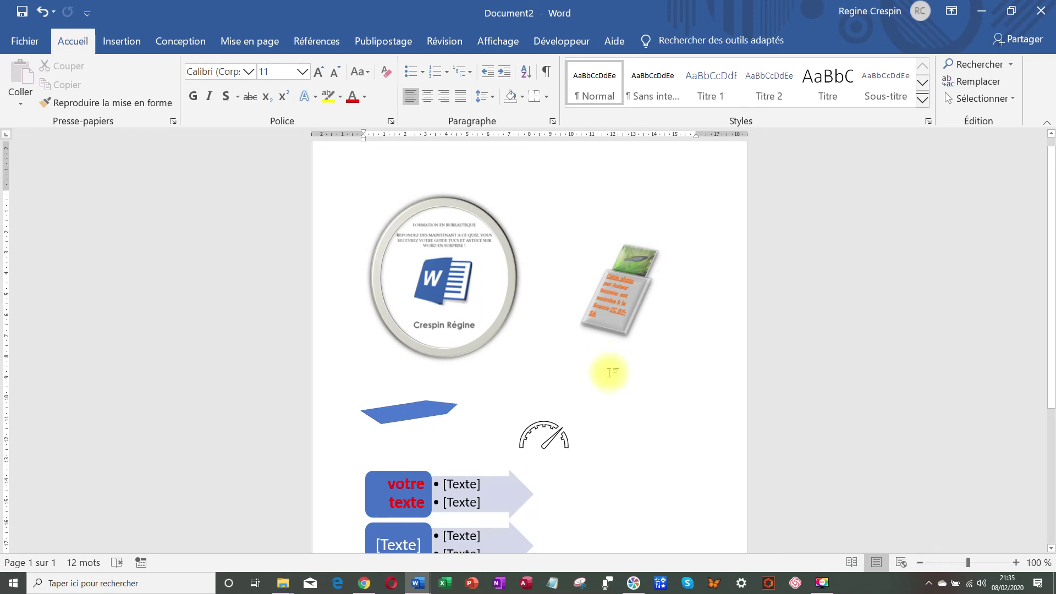
pyautogui.scroll(-2, 609, 373)
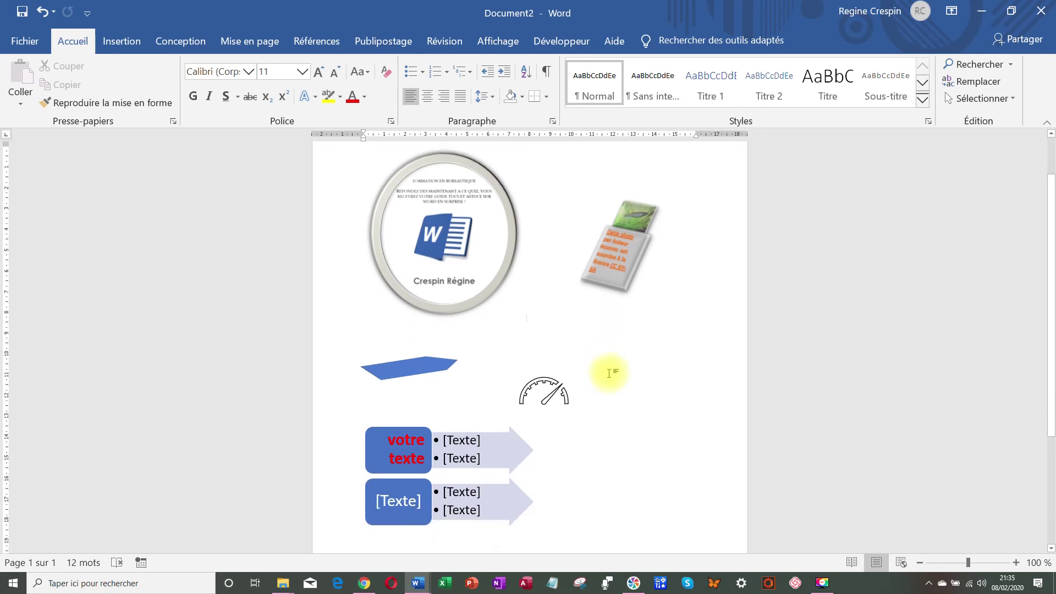